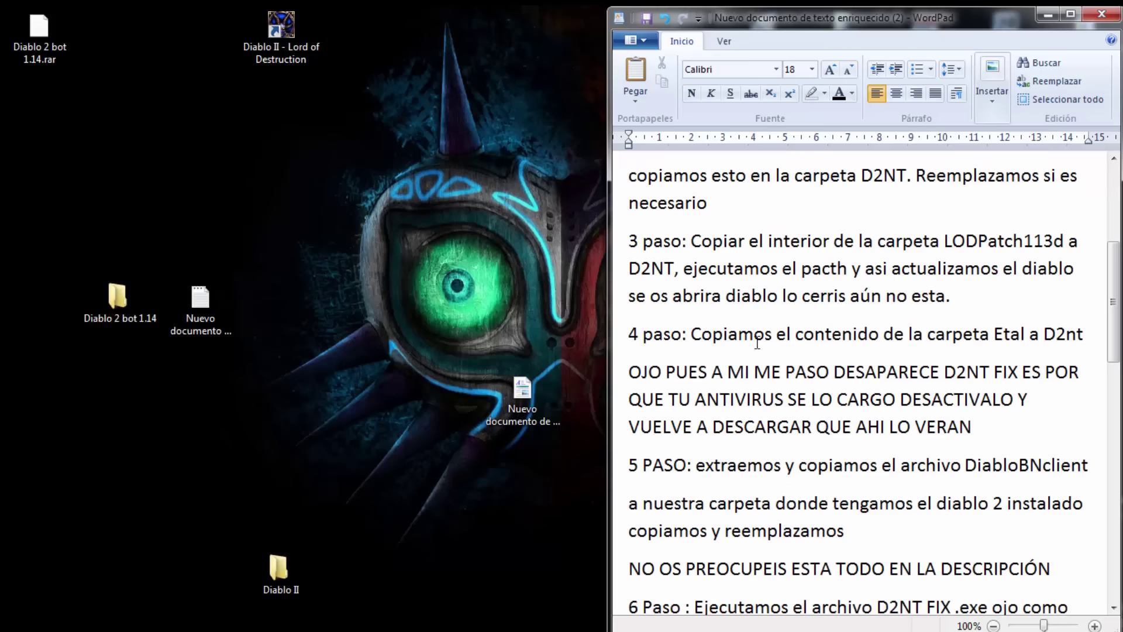
Step: Read through the Spanish and English bot installation steps in the WordPad document
{"action": "scroll", "coordinate": [757, 344], "scroll_direction": "down", "scroll_amount": 3}
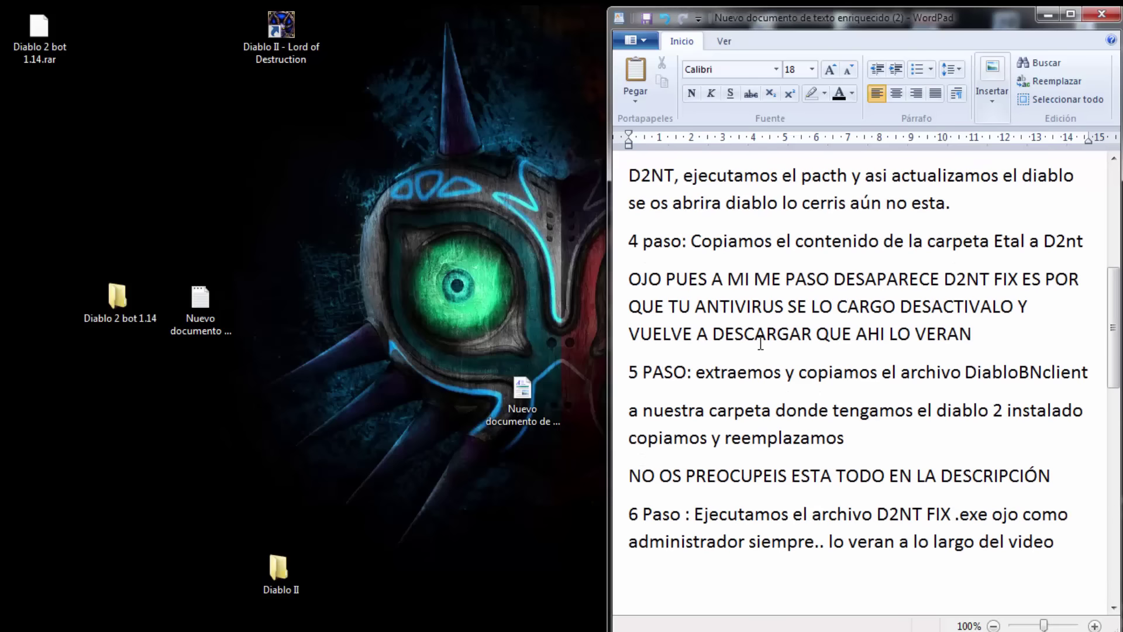
{"action": "scroll", "coordinate": [760, 344], "scroll_direction": "up", "scroll_amount": 3}
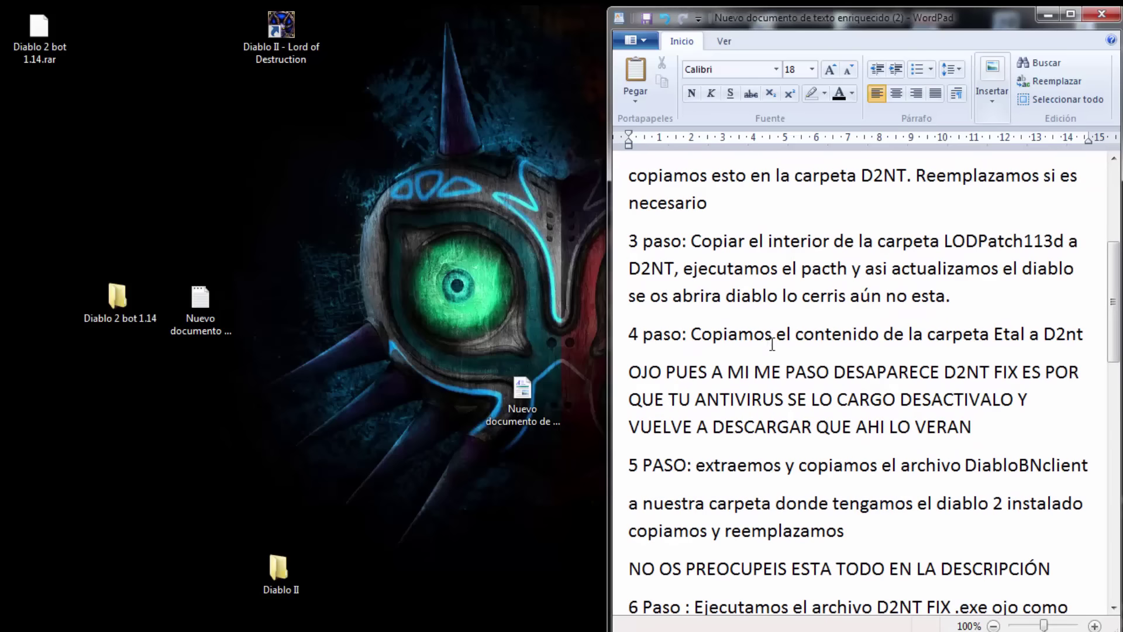
{"action": "scroll", "coordinate": [773, 344], "scroll_direction": "down", "scroll_amount": 3}
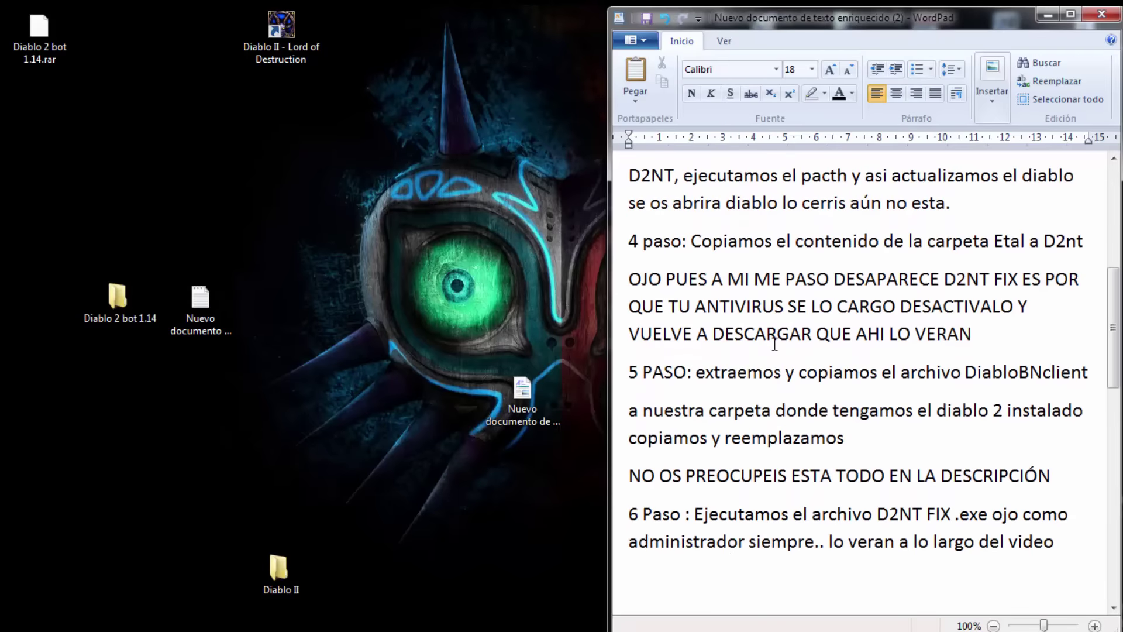
{"action": "scroll", "coordinate": [774, 344], "scroll_direction": "down", "scroll_amount": 3}
{"action": "scroll", "coordinate": [772, 345], "scroll_direction": "up", "scroll_amount": 3}
{"action": "scroll", "coordinate": [769, 348], "scroll_direction": "down", "scroll_amount": 10}
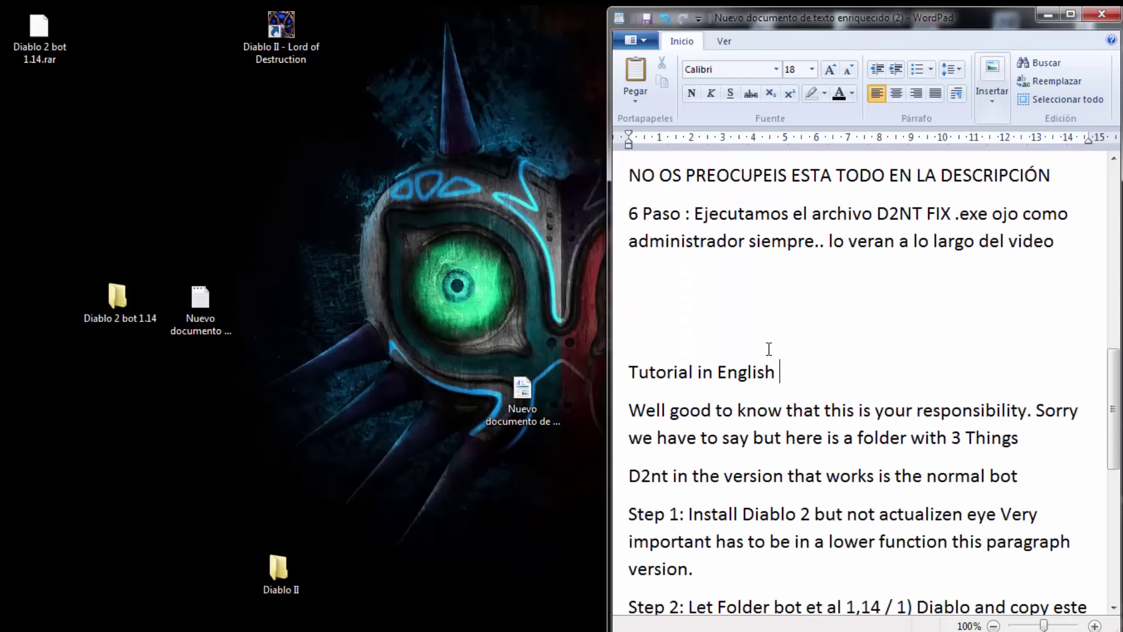
{"action": "scroll", "coordinate": [769, 350], "scroll_direction": "down", "scroll_amount": 3}
{"action": "scroll", "coordinate": [771, 349], "scroll_direction": "down", "scroll_amount": 3}
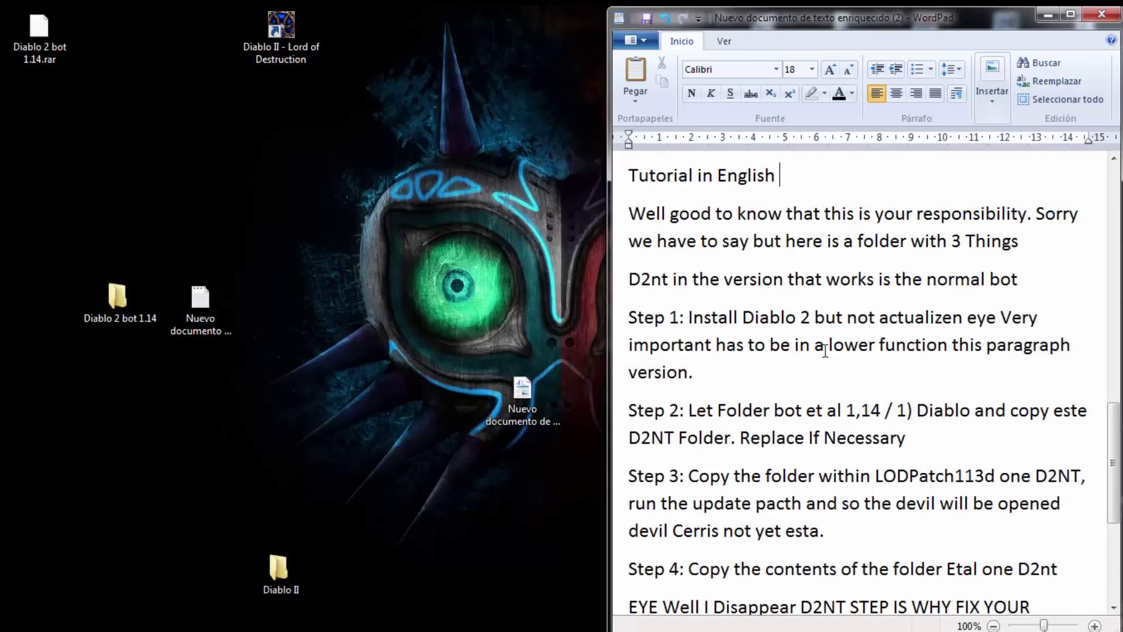
{"action": "scroll", "coordinate": [827, 346], "scroll_direction": "down", "scroll_amount": 2}
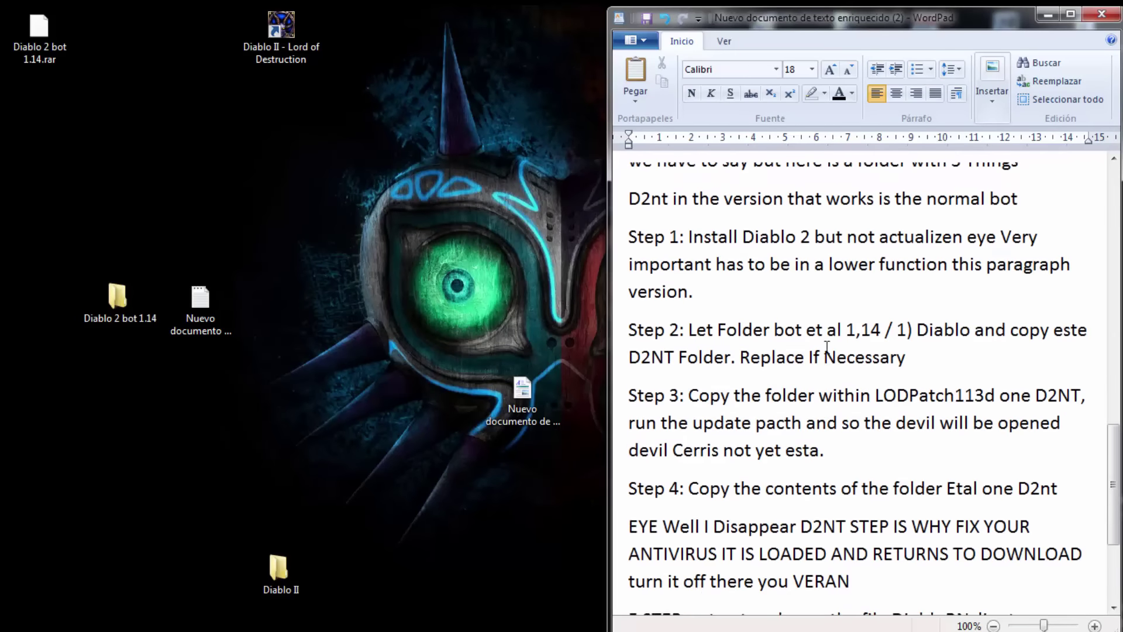
{"action": "scroll", "coordinate": [826, 346], "scroll_direction": "up", "scroll_amount": 2}
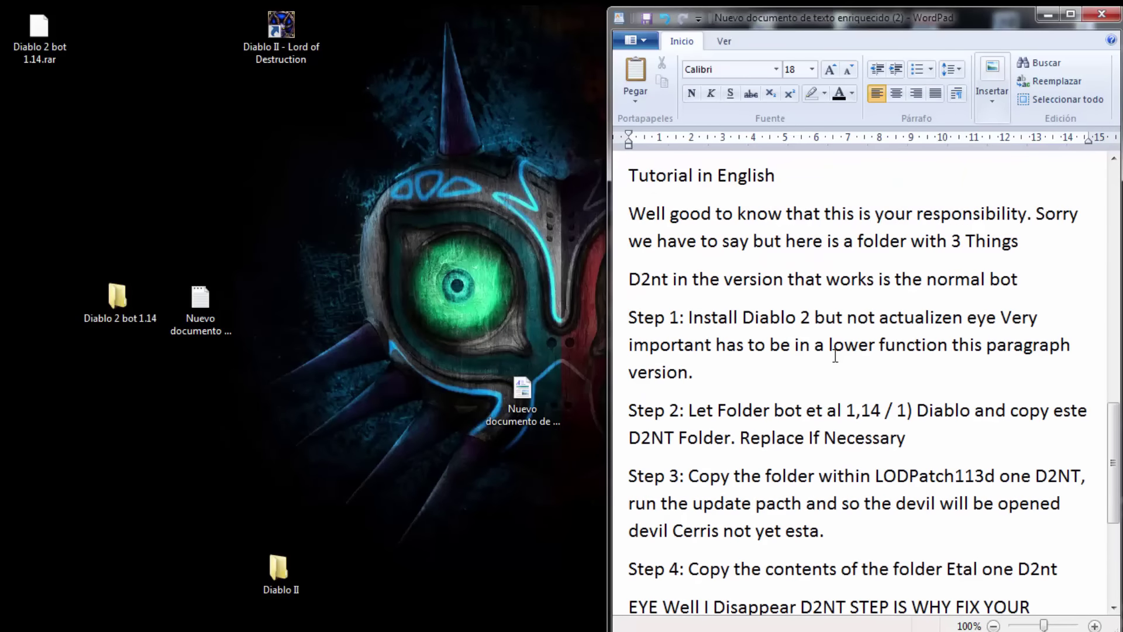
{"action": "scroll", "coordinate": [836, 355], "scroll_direction": "down", "scroll_amount": 3}
{"action": "scroll", "coordinate": [844, 377], "scroll_direction": "down", "scroll_amount": 5}
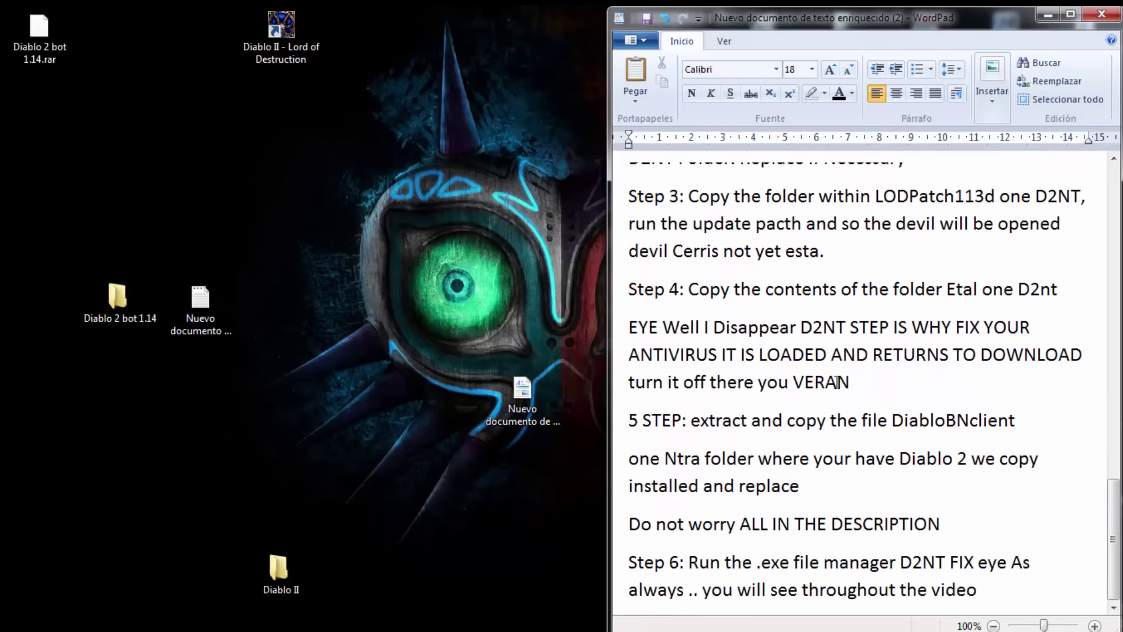
{"action": "scroll", "coordinate": [806, 406], "scroll_direction": "up", "scroll_amount": 20}
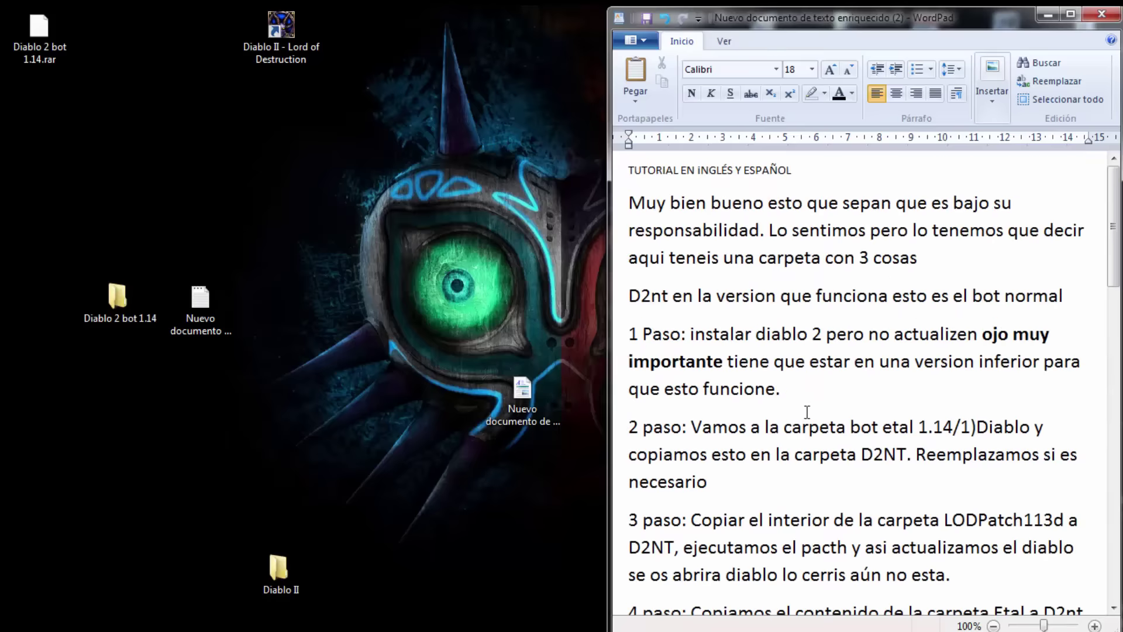
{"action": "scroll", "coordinate": [836, 395], "scroll_direction": "down", "scroll_amount": 3}
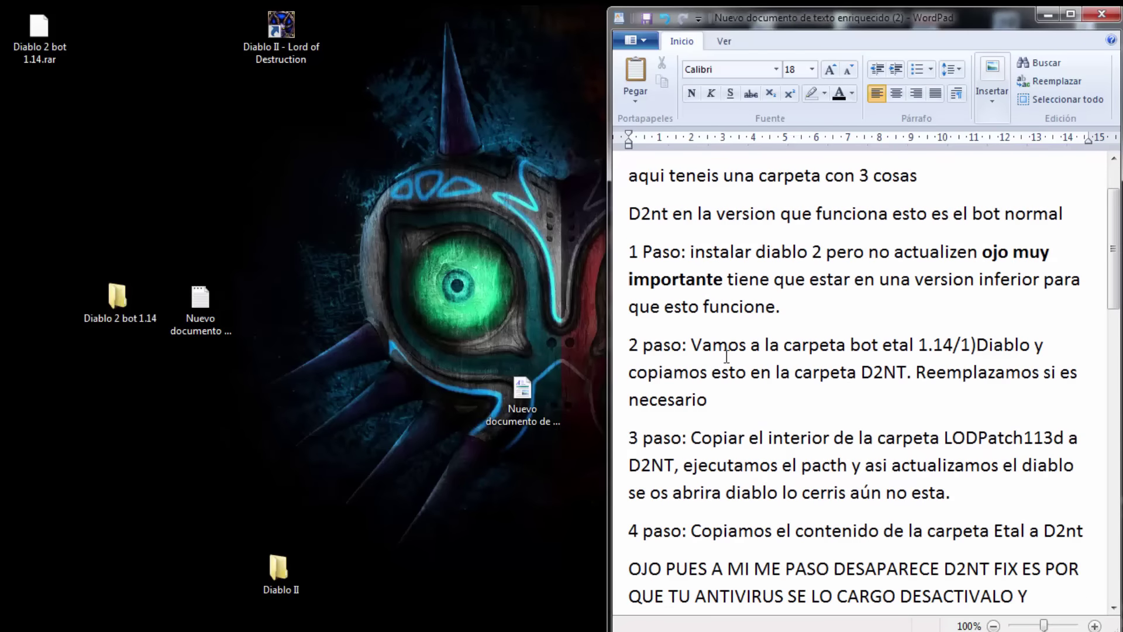
{"action": "scroll", "coordinate": [843, 412], "scroll_direction": "up", "scroll_amount": 3}
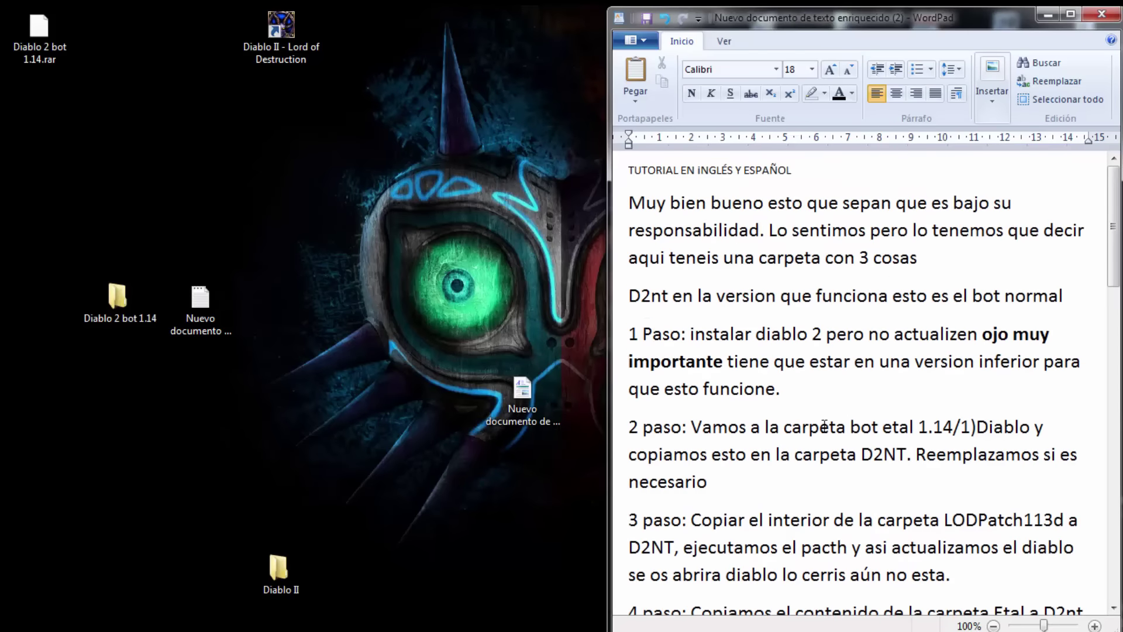
Step: Highlight "carpeta bot etal 1.14/1" in step 2, inspect the D2NT_FIX files in Diablo 2 bot 1.14 > Bot Etal 1.14a > 3) Etal, and close the folder
{"action": "left_click_drag", "start_coordinate": [824, 425], "coordinate": [970, 427]}
{"action": "left_click", "coordinate": [111, 318]}
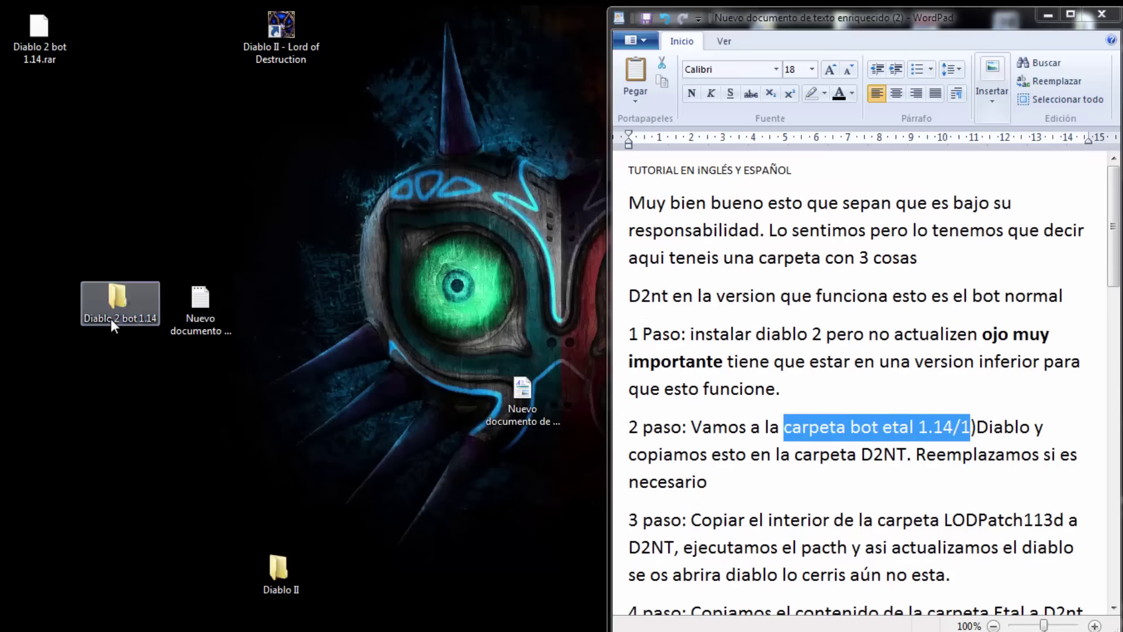
{"action": "double_click", "coordinate": [111, 318]}
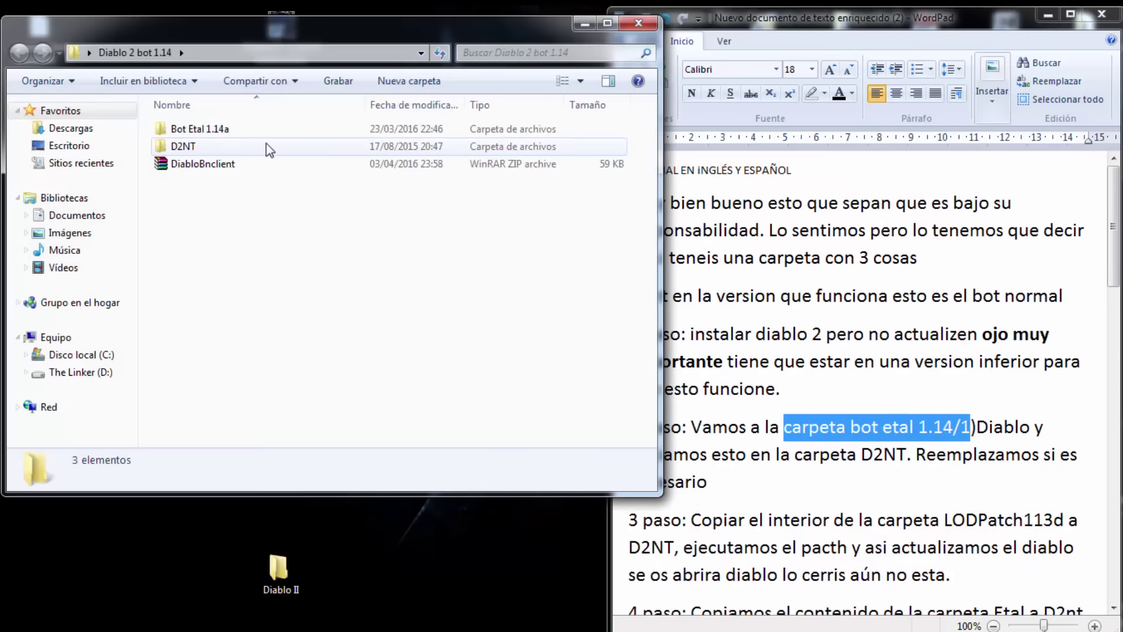
{"action": "double_click", "coordinate": [216, 132]}
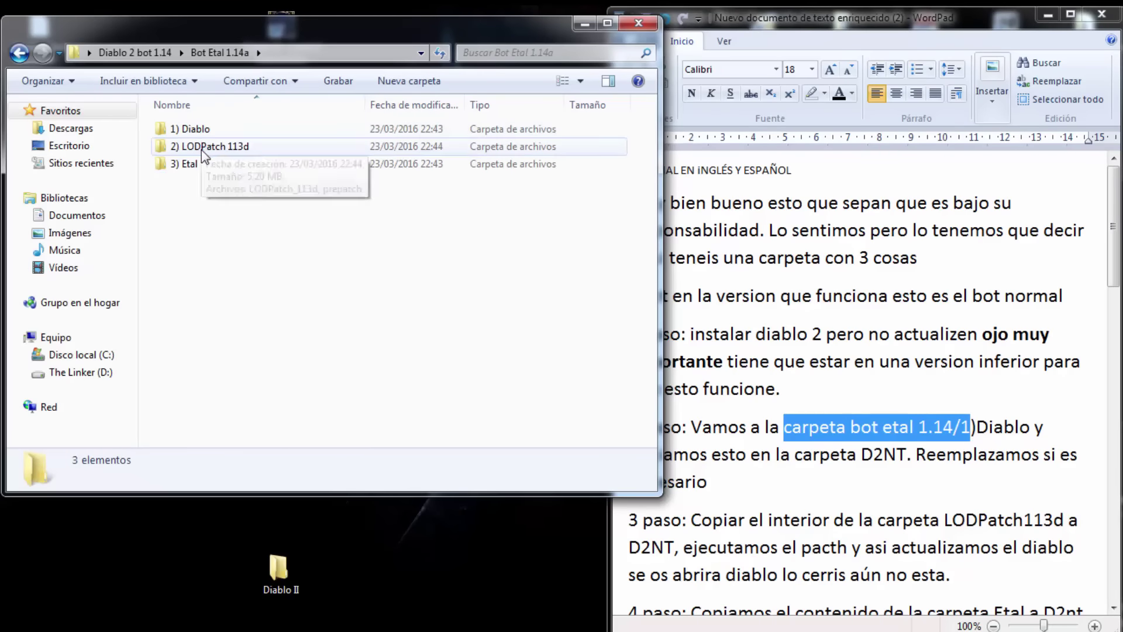
{"action": "left_click", "coordinate": [196, 165]}
{"action": "double_click", "coordinate": [195, 165]}
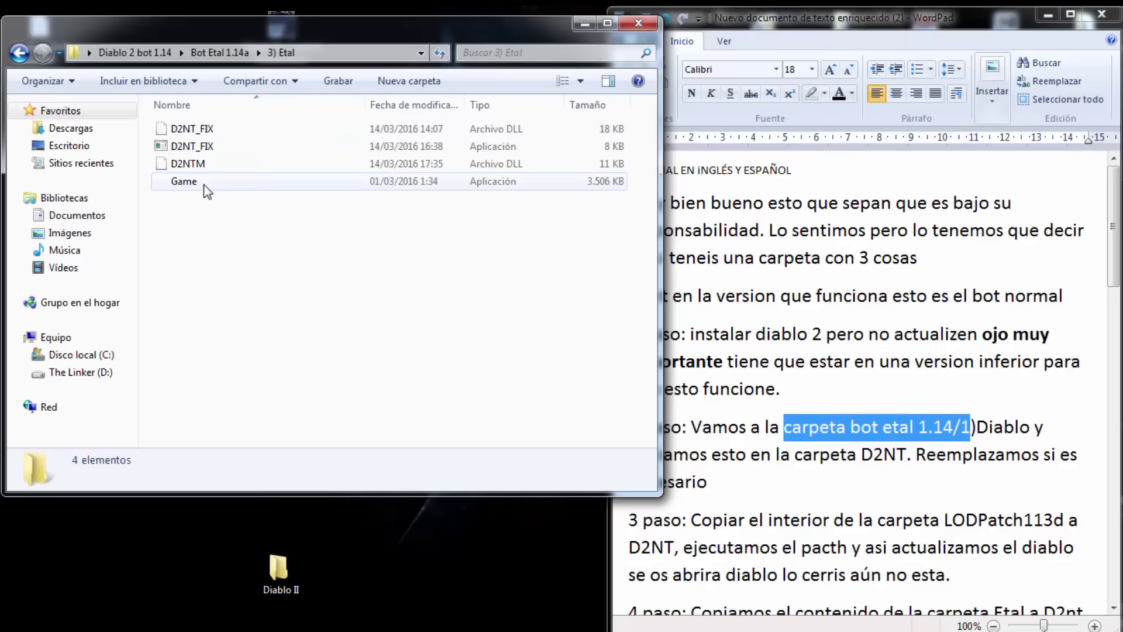
{"action": "left_click", "coordinate": [195, 148]}
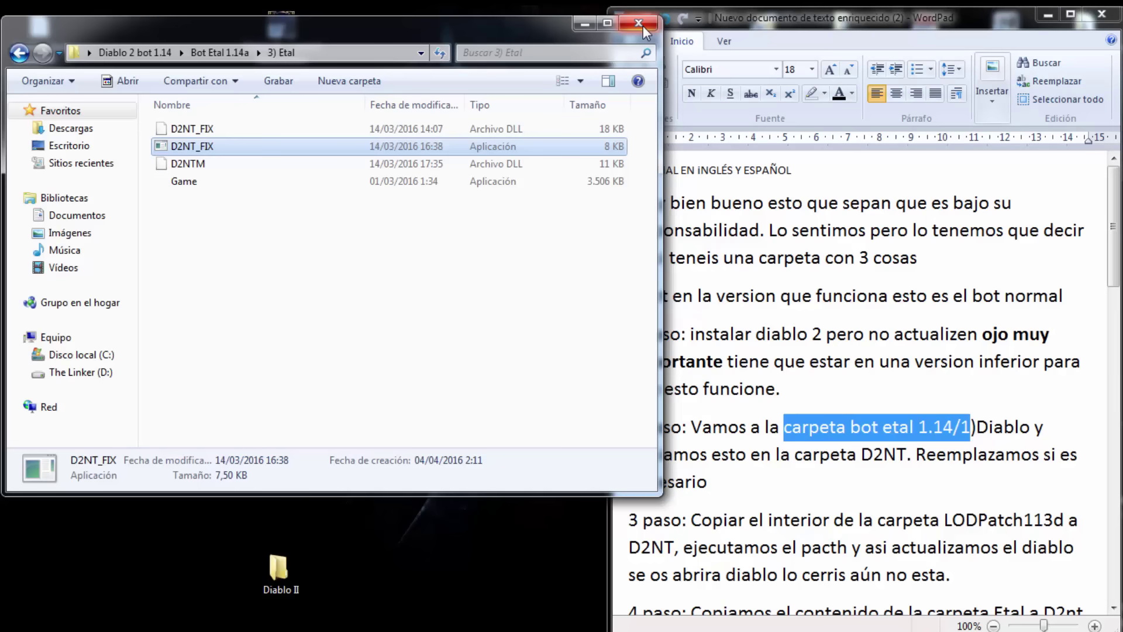
{"action": "left_click", "coordinate": [183, 131]}
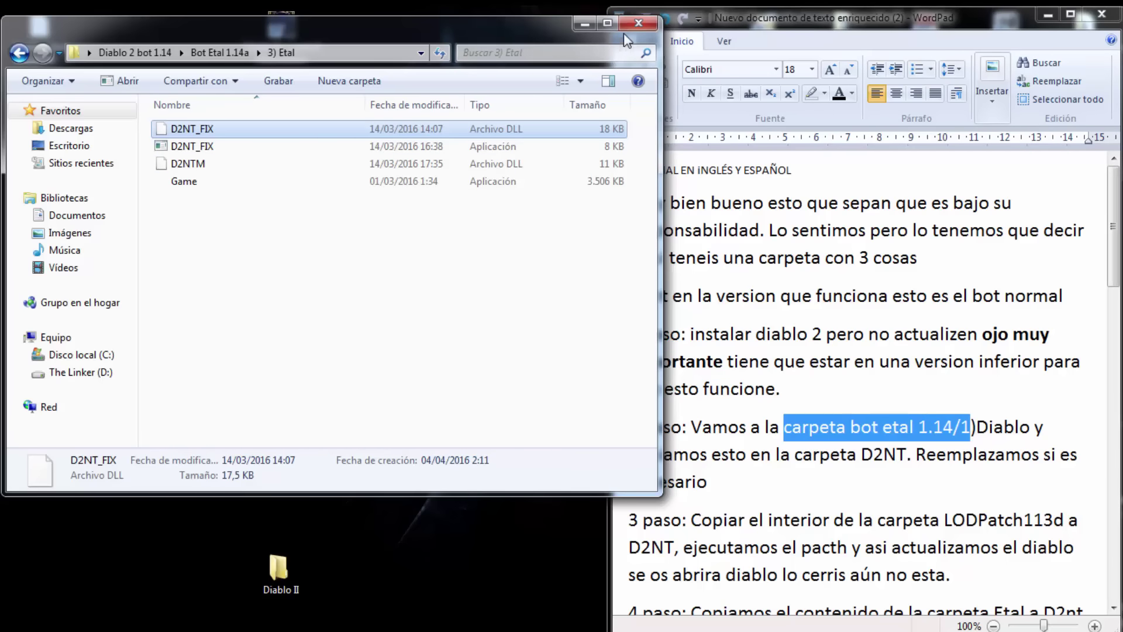
{"action": "left_click", "coordinate": [644, 24]}
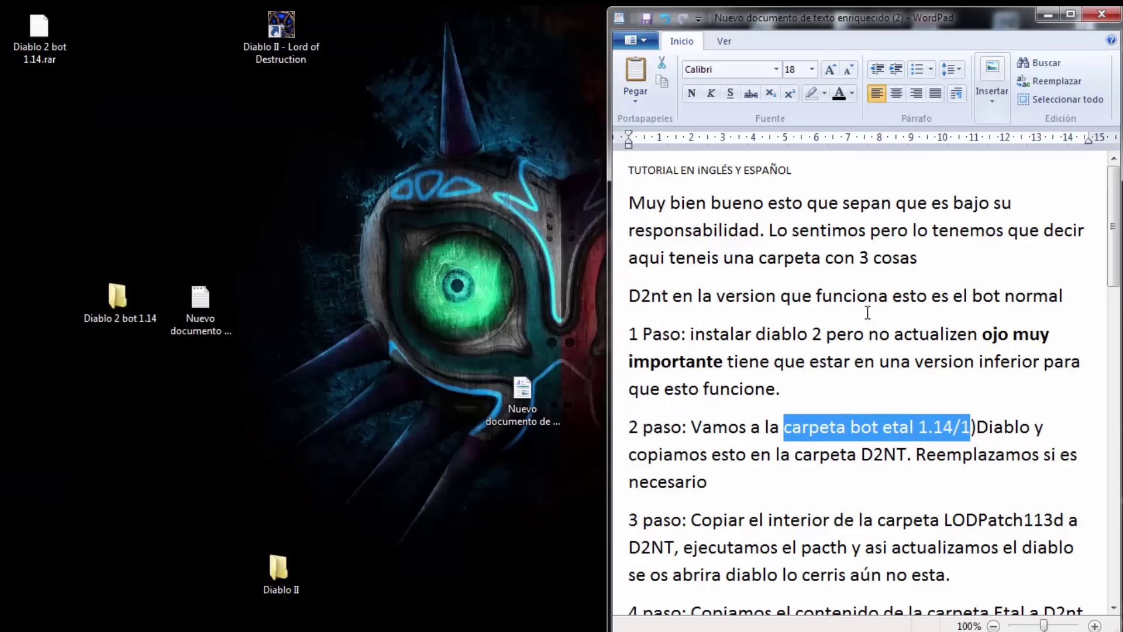
Step: Review the document's copying steps and look through the files in the already open D2NT folder under Para DJ
{"action": "scroll", "coordinate": [868, 313], "scroll_direction": "down", "scroll_amount": 3}
{"action": "scroll", "coordinate": [860, 337], "scroll_direction": "down", "scroll_amount": 1}
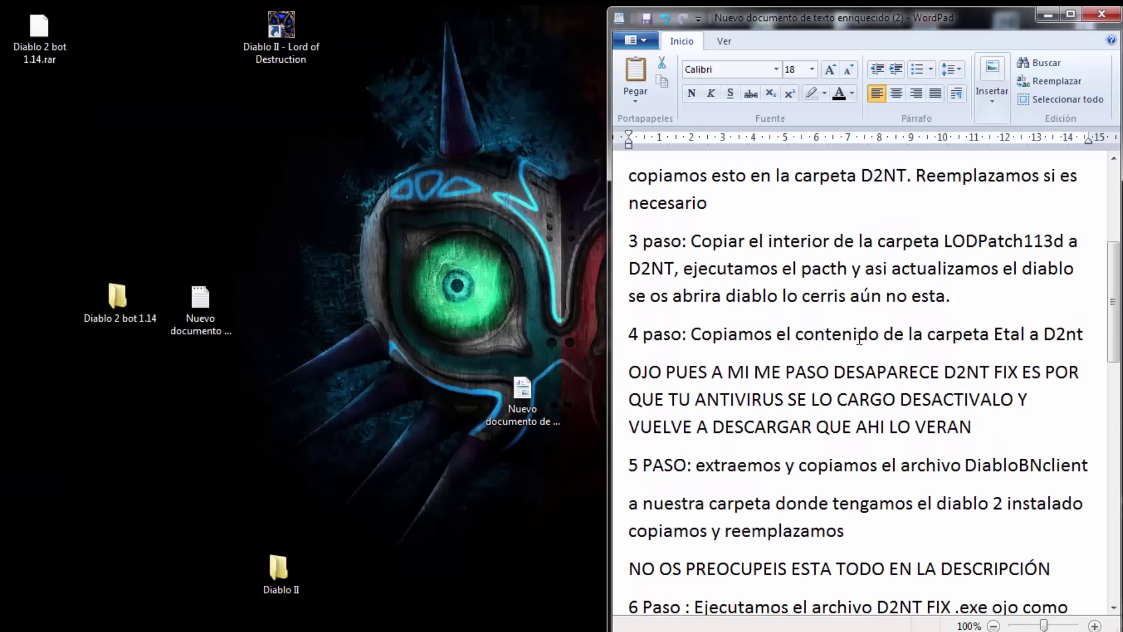
{"action": "scroll", "coordinate": [859, 347], "scroll_direction": "up", "scroll_amount": 2}
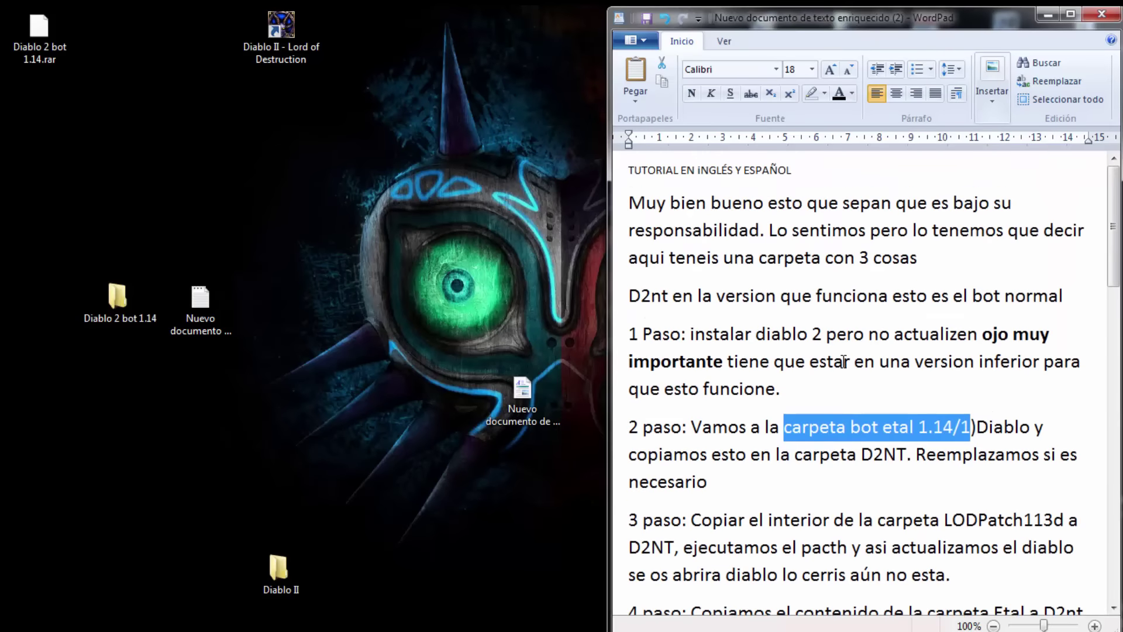
{"action": "scroll", "coordinate": [844, 361], "scroll_direction": "down", "scroll_amount": 1}
{"action": "scroll", "coordinate": [816, 381], "scroll_direction": "down", "scroll_amount": 1}
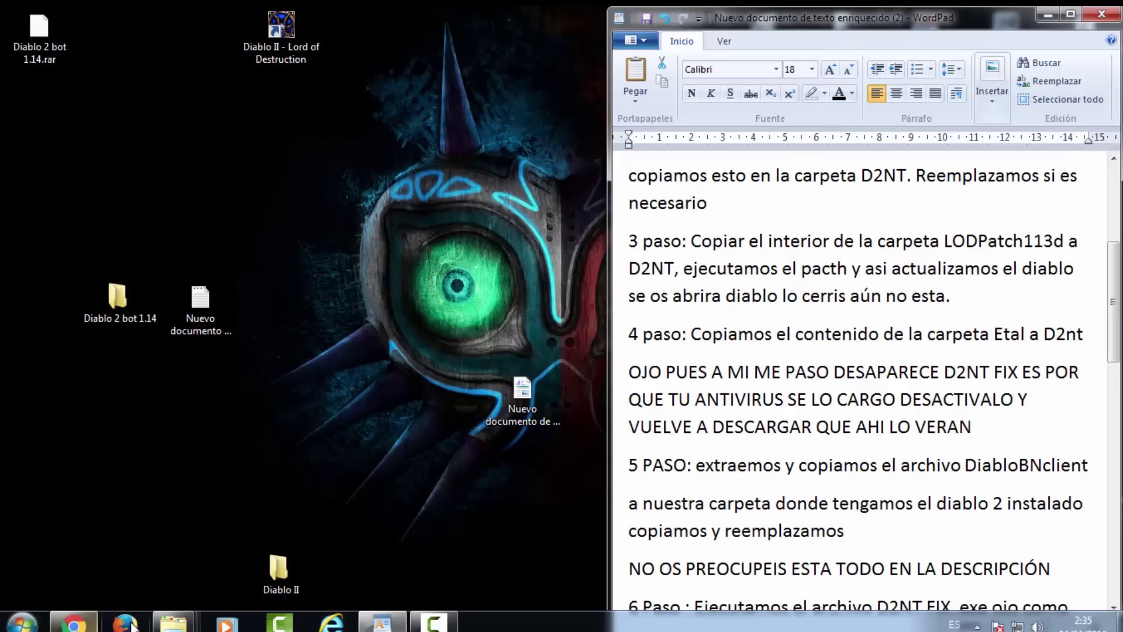
{"action": "left_click", "coordinate": [174, 622]}
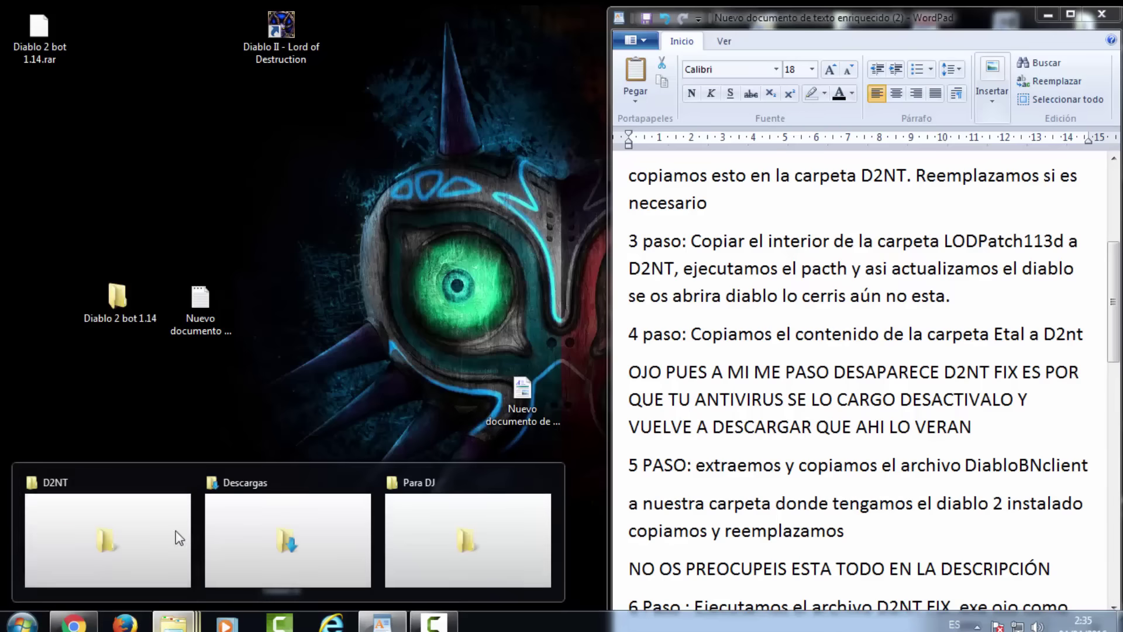
{"action": "left_click", "coordinate": [121, 519]}
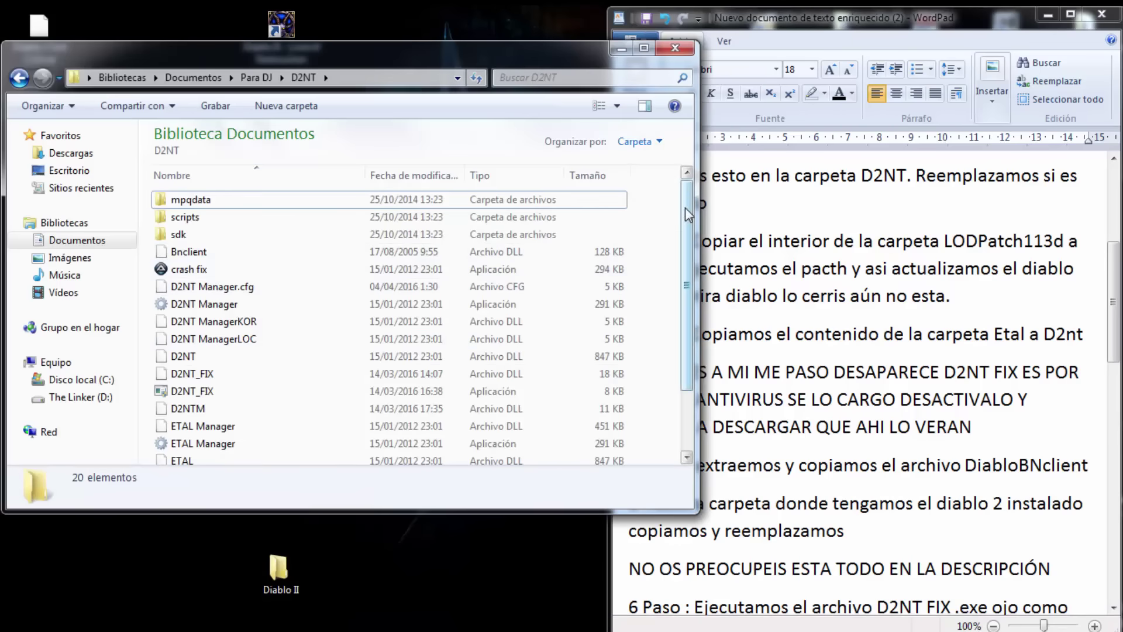
{"action": "scroll", "coordinate": [685, 207], "scroll_direction": "down", "scroll_amount": 2}
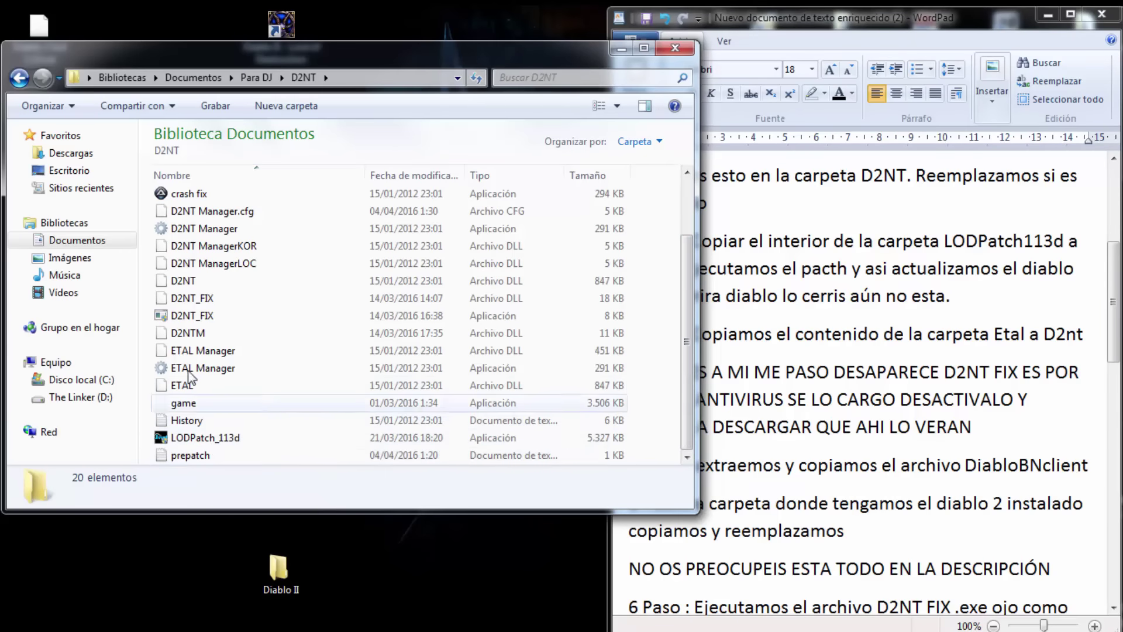
{"action": "scroll", "coordinate": [195, 345], "scroll_direction": "up", "scroll_amount": 2}
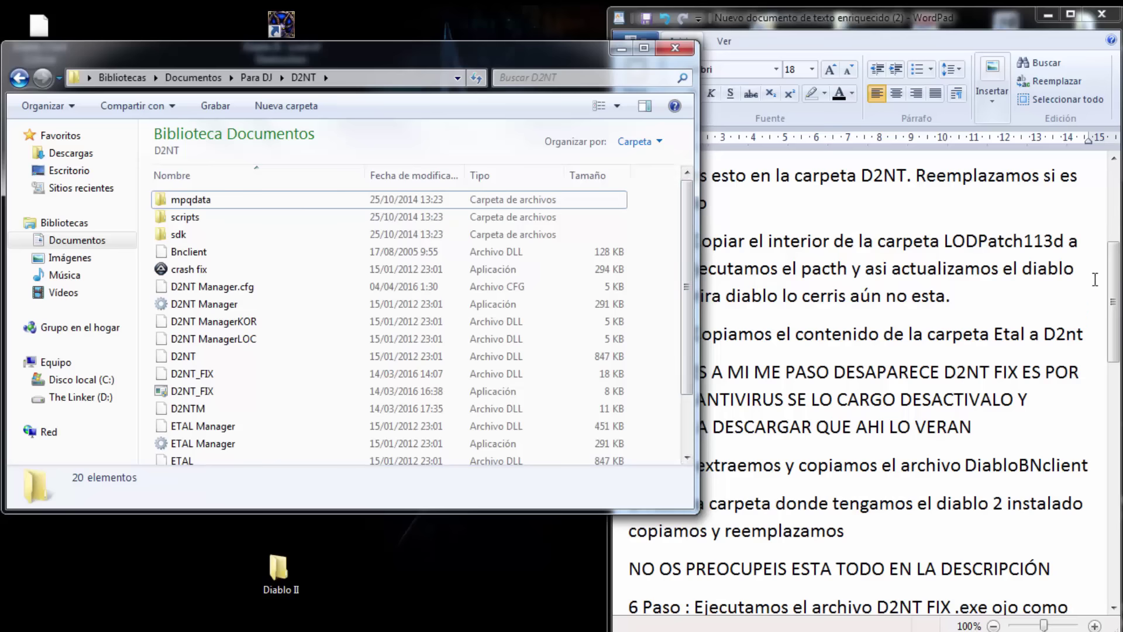
Step: Reread Spanish steps 1 to 6 in the document, from installing Diablo 2 to running D2NT FIX, and return to its beginning
{"action": "left_click_drag", "start_coordinate": [1113, 299], "coordinate": [1113, 261]}
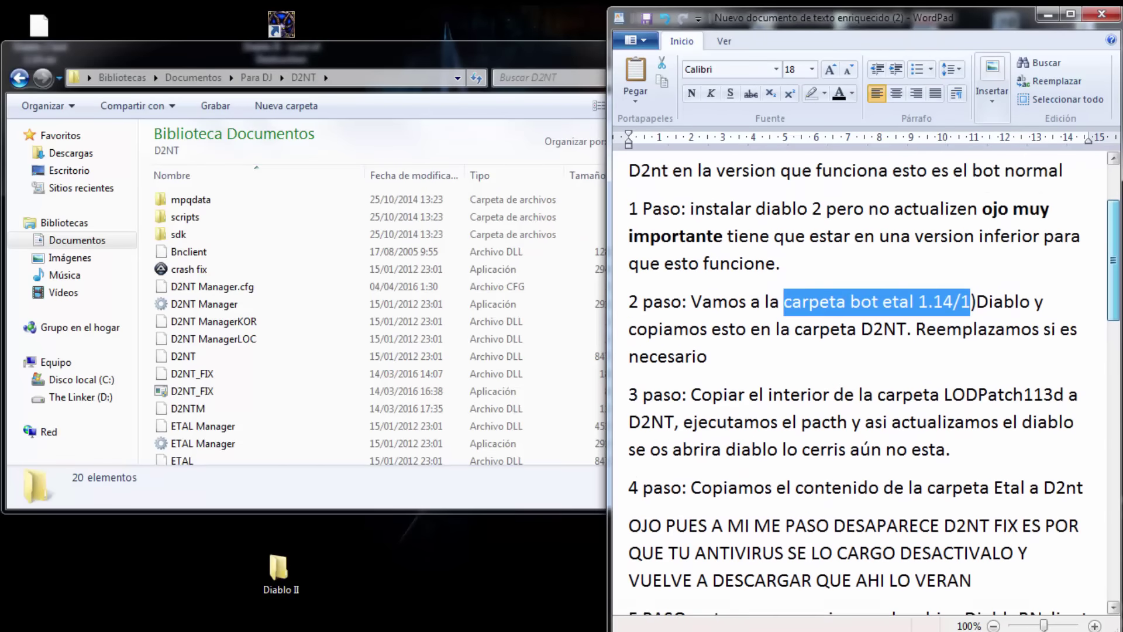
{"action": "scroll", "coordinate": [874, 327], "scroll_direction": "up", "scroll_amount": 3}
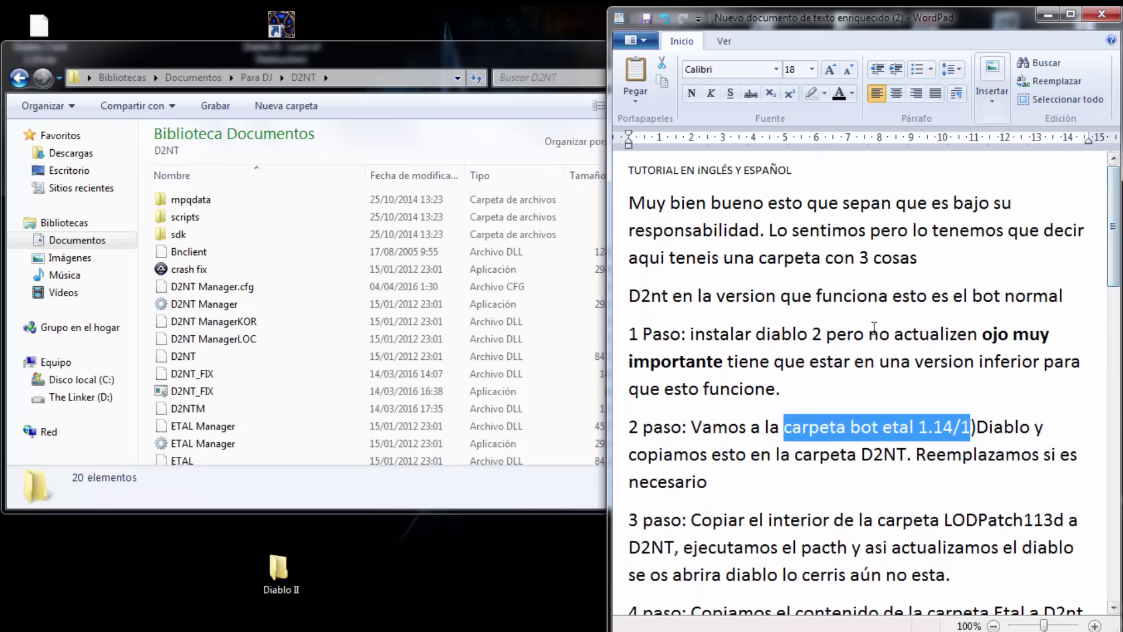
{"action": "mouse_move", "coordinate": [1115, 218]}
{"action": "left_mouse_down"}
{"action": "mouse_move", "coordinate": [1114, 240]}
{"action": "mouse_move", "coordinate": [1115, 218]}
{"action": "left_mouse_up"}
{"action": "scroll", "coordinate": [1048, 343], "scroll_direction": "down", "scroll_amount": 1}
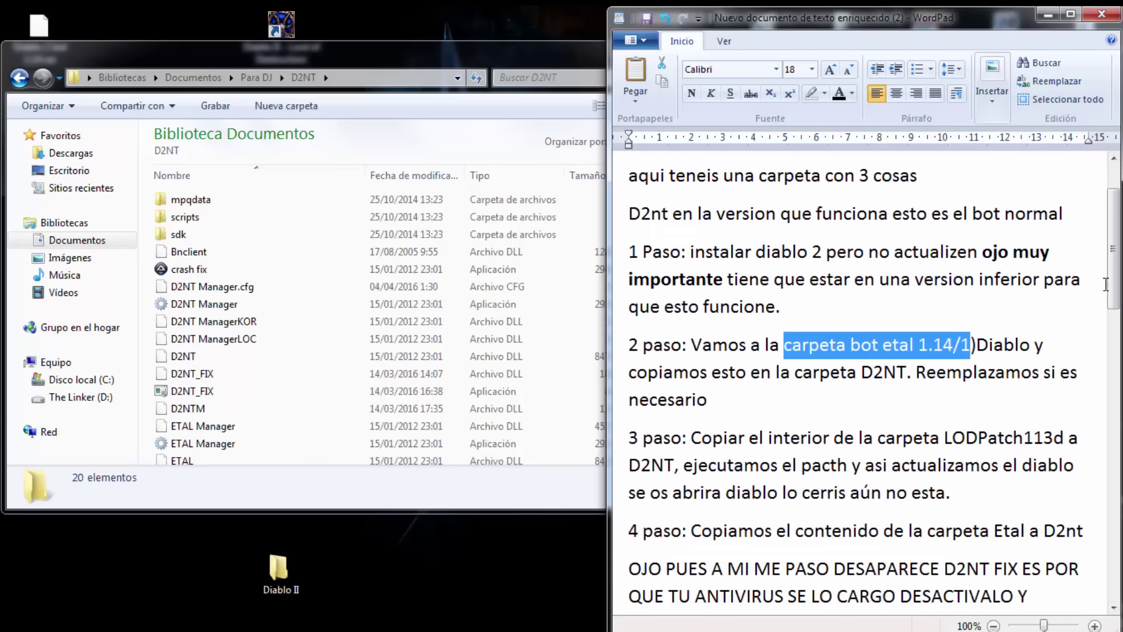
{"action": "left_click_drag", "start_coordinate": [1115, 286], "coordinate": [1115, 324]}
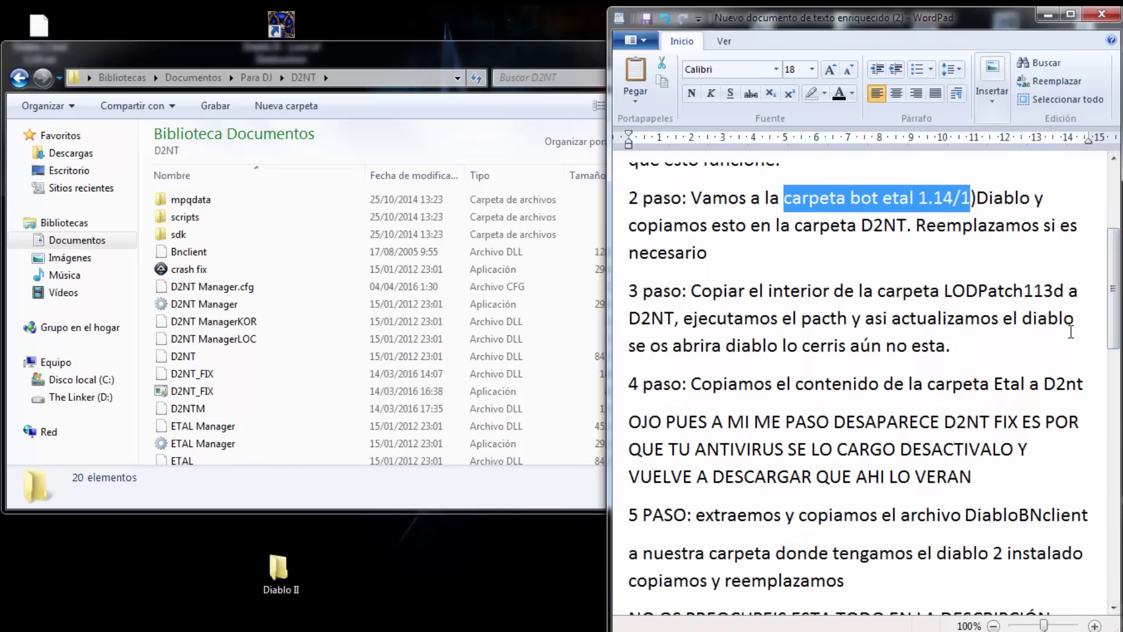
{"action": "left_click_drag", "start_coordinate": [1117, 338], "coordinate": [1118, 362]}
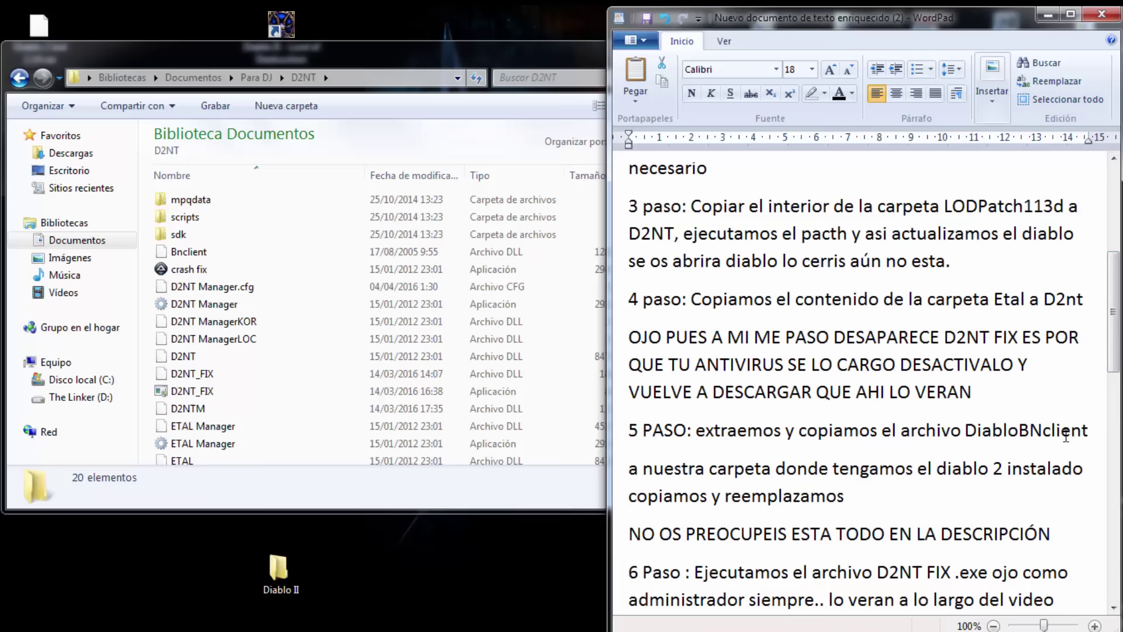
{"action": "left_click_drag", "start_coordinate": [1117, 348], "coordinate": [1079, 250]}
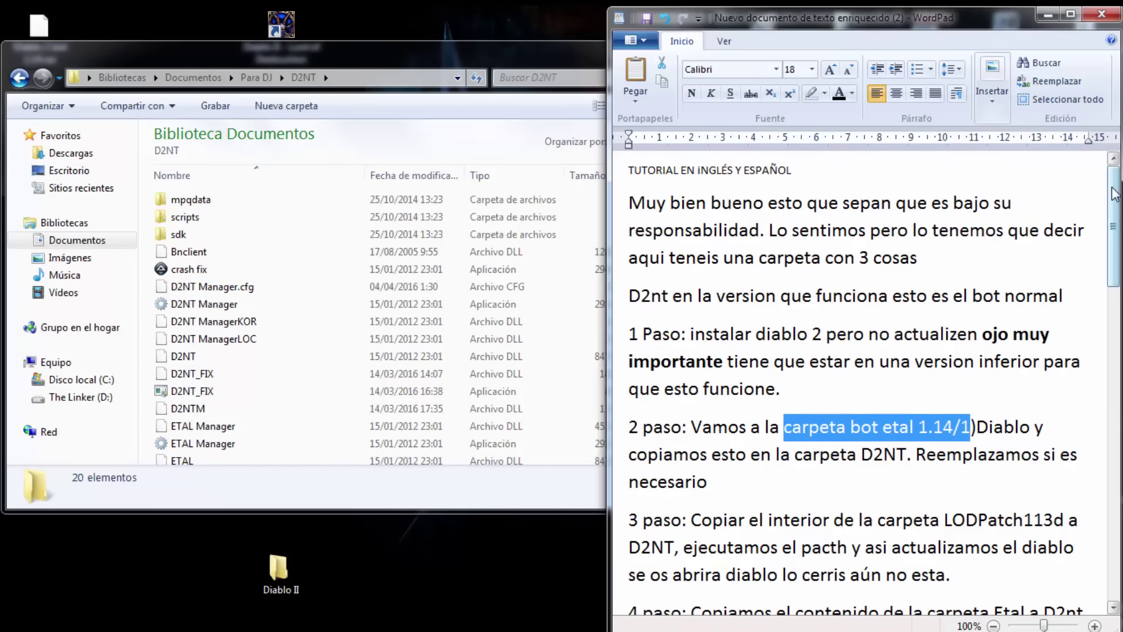
{"action": "left_click_drag", "start_coordinate": [1115, 193], "coordinate": [1115, 192]}
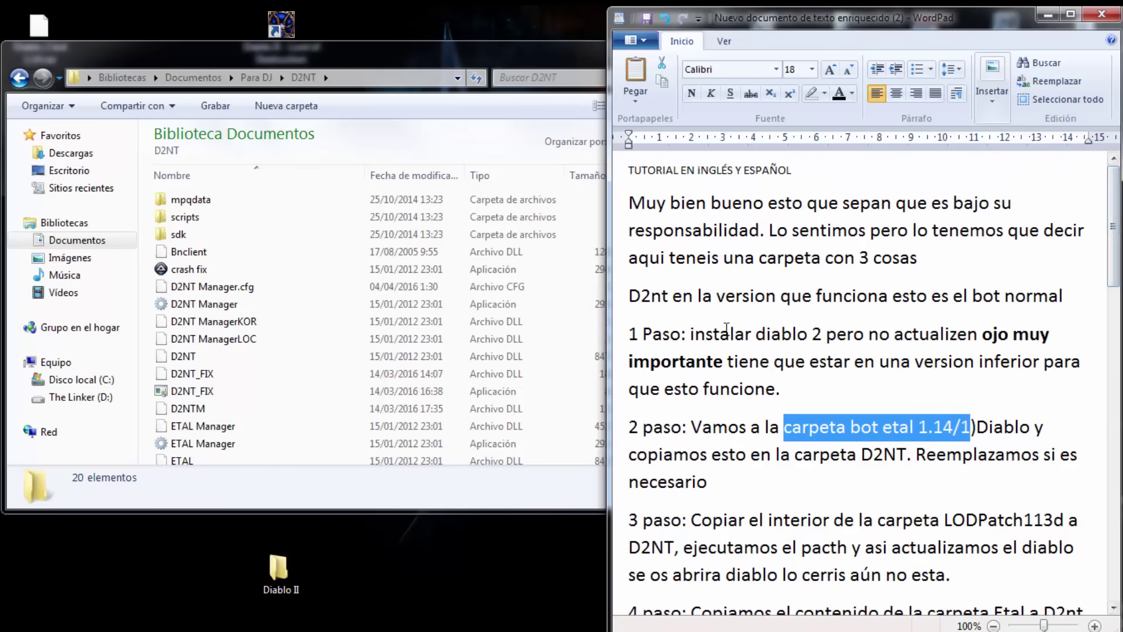
Step: Close the D2NT folder window and open the Diablo 2 bot 1.14 folder from the desktop
{"action": "left_click", "coordinate": [245, 50]}
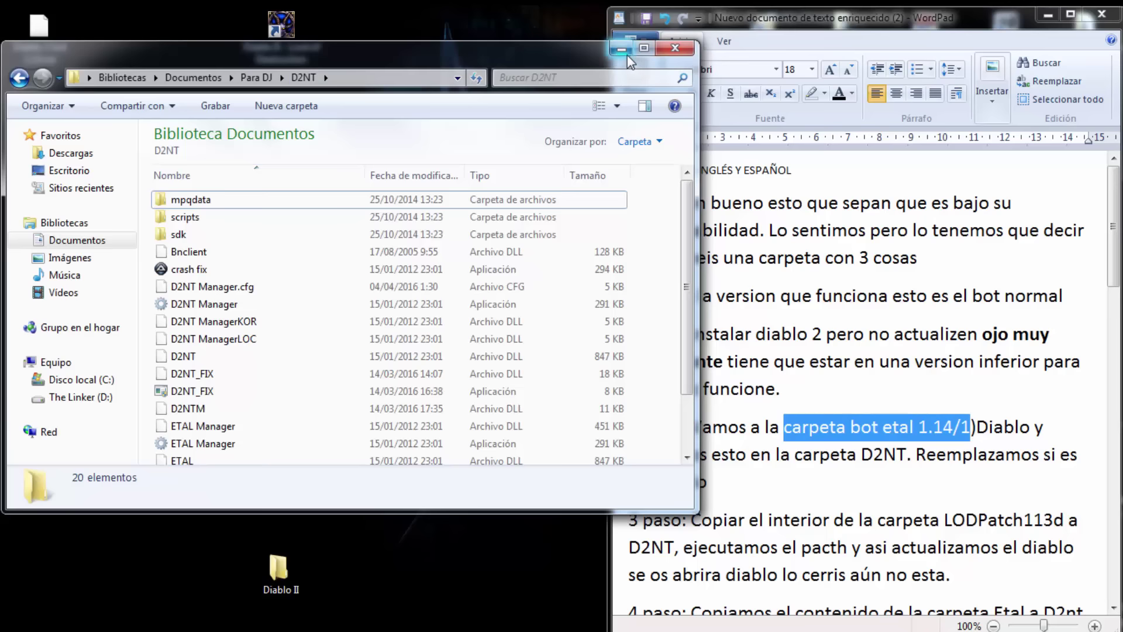
{"action": "left_click", "coordinate": [676, 55]}
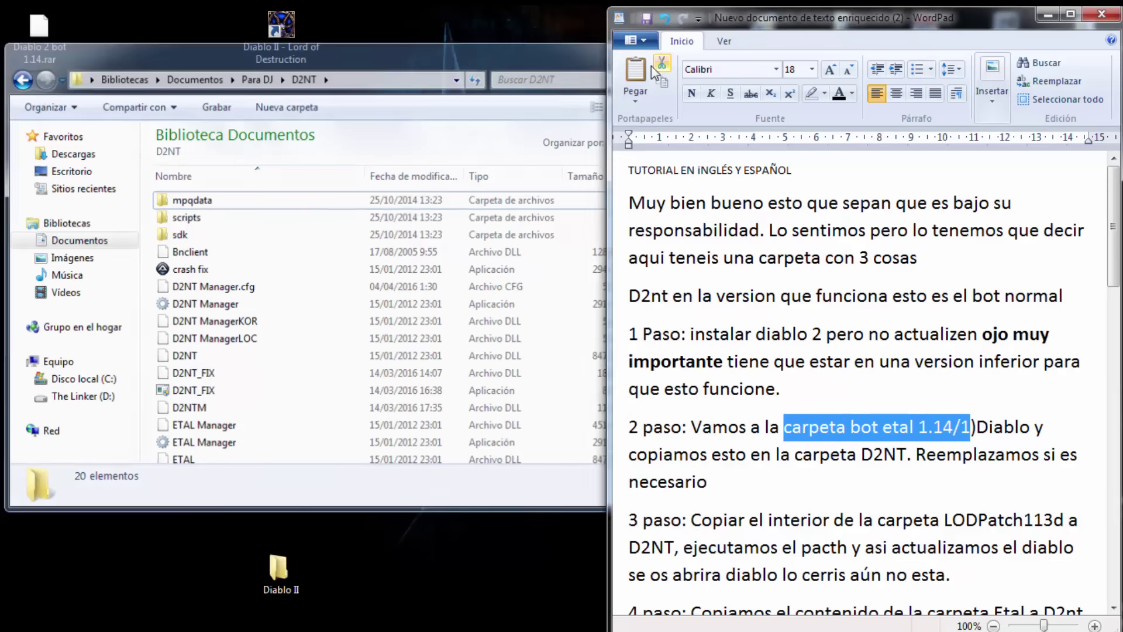
{"action": "double_click", "coordinate": [114, 300]}
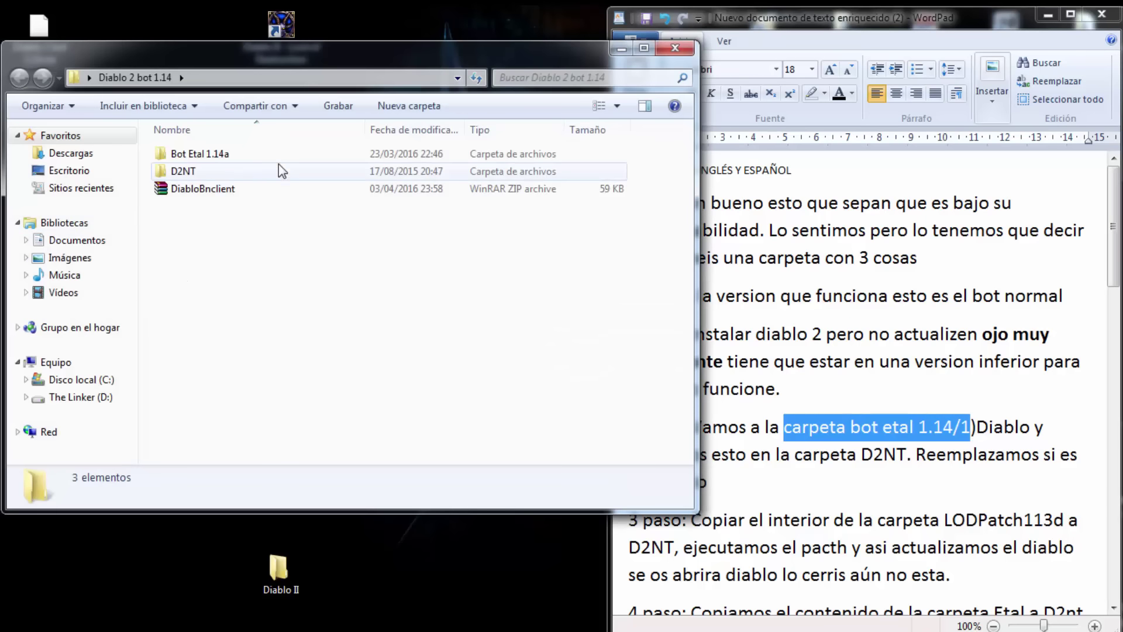
Step: Examine the contents of the D2NT folder inside Diablo 2 bot 1.14, select all its files, and return to the parent folder
{"action": "left_click", "coordinate": [198, 189]}
{"action": "left_click", "coordinate": [182, 171]}
{"action": "left_click", "coordinate": [193, 154]}
{"action": "left_click", "coordinate": [195, 171]}
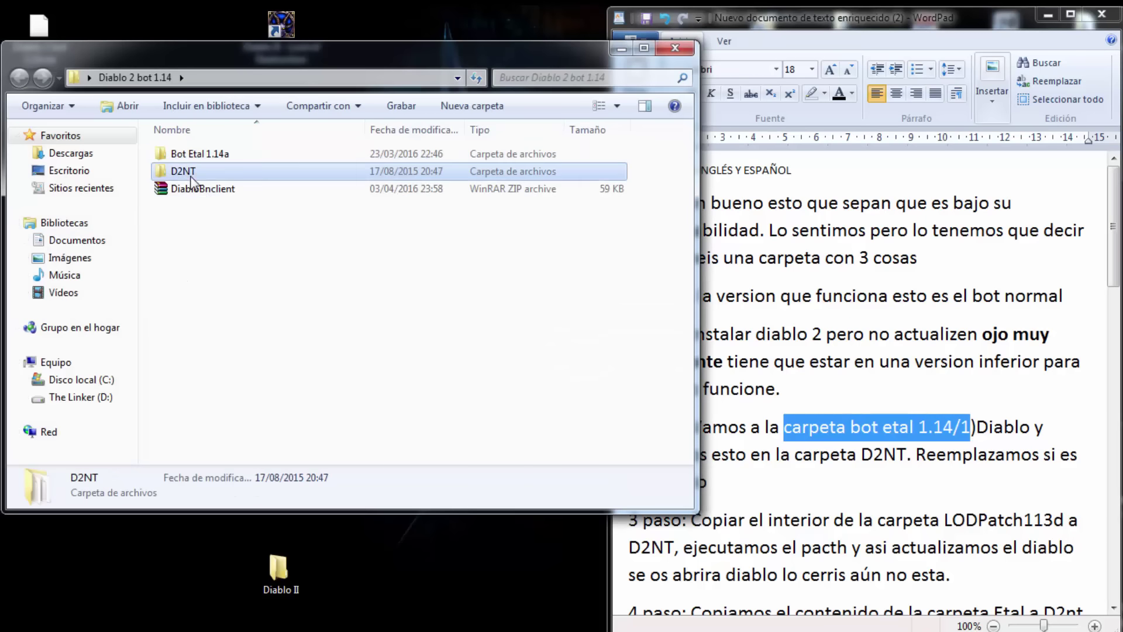
{"action": "double_click", "coordinate": [179, 176]}
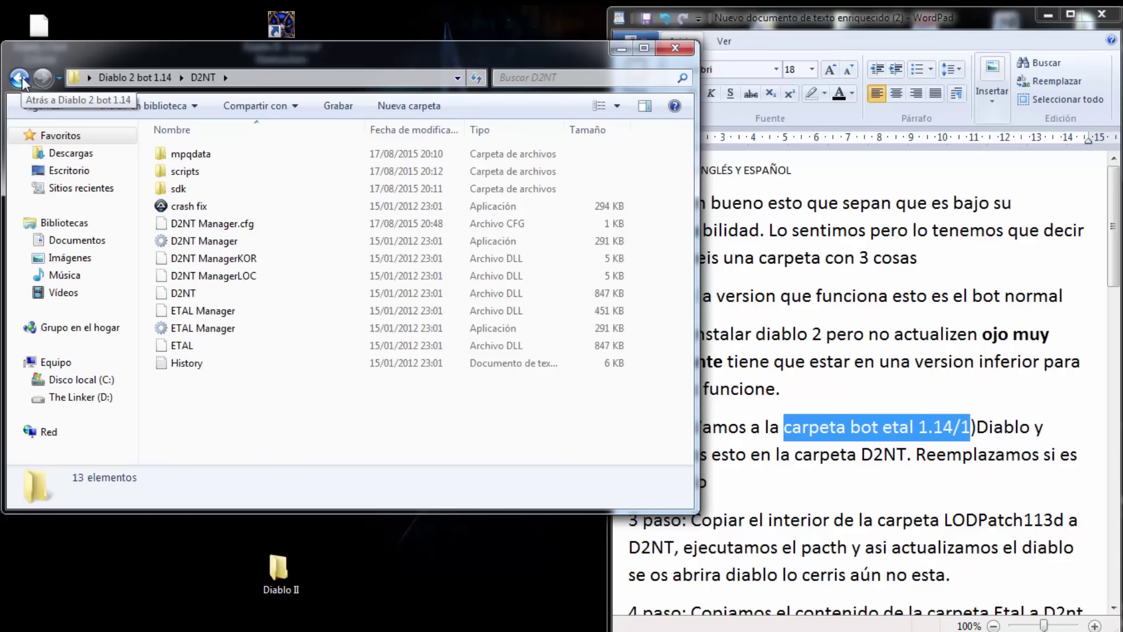
{"action": "left_click_drag", "start_coordinate": [227, 416], "coordinate": [186, 153]}
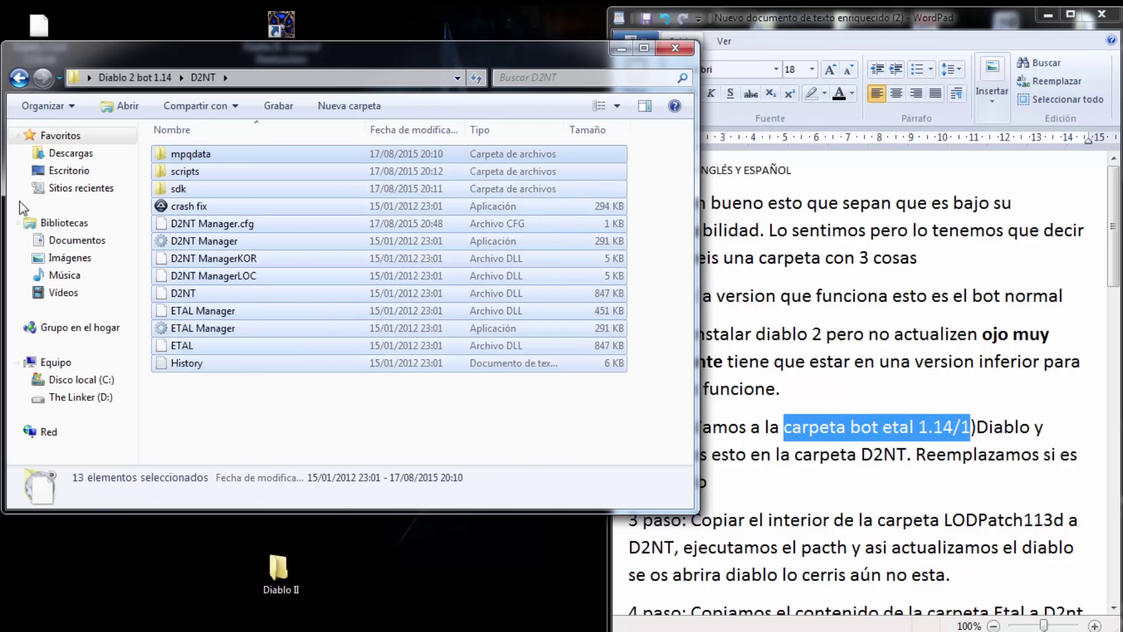
{"action": "left_click", "coordinate": [20, 78]}
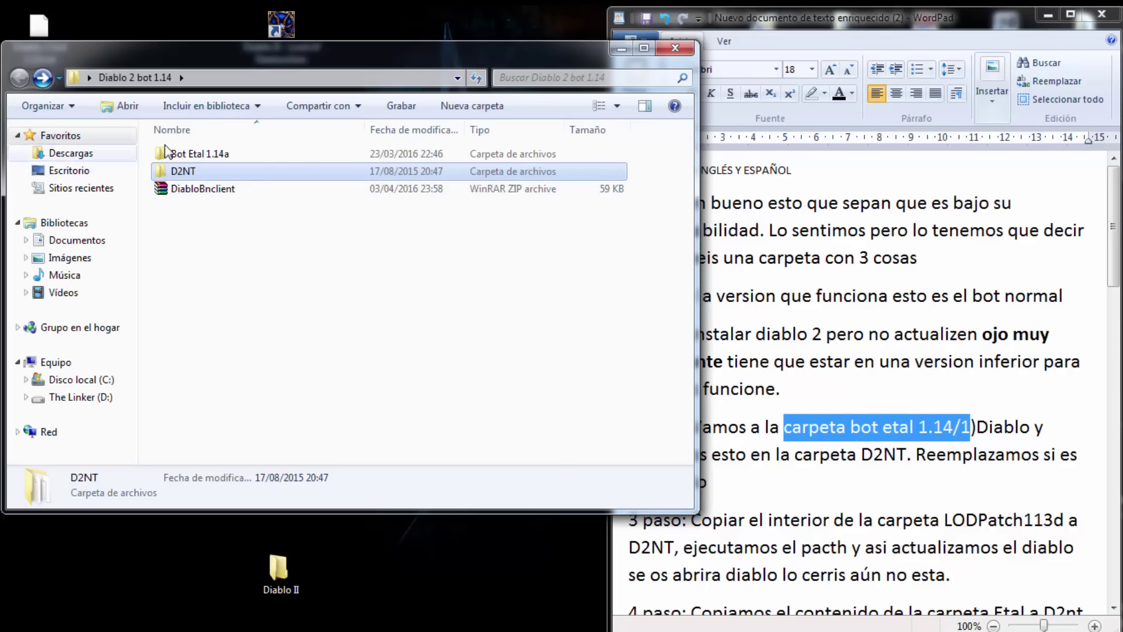
Step: Reread the opening Spanish instructions in the document and return to the Diablo 2 bot 1.14 folder
{"action": "left_click", "coordinate": [1099, 234]}
{"action": "scroll", "coordinate": [870, 374], "scroll_direction": "down", "scroll_amount": 2}
{"action": "scroll", "coordinate": [871, 375], "scroll_direction": "up", "scroll_amount": 2}
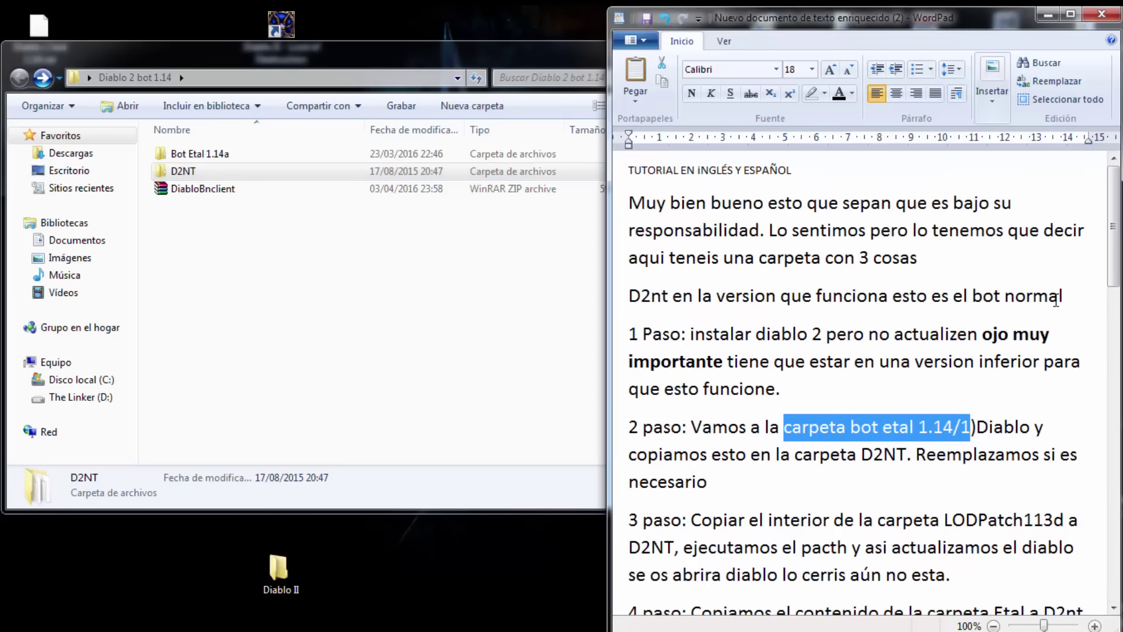
{"action": "scroll", "coordinate": [1102, 220], "scroll_direction": "down", "scroll_amount": 1}
{"action": "scroll", "coordinate": [1102, 219], "scroll_direction": "up", "scroll_amount": 1}
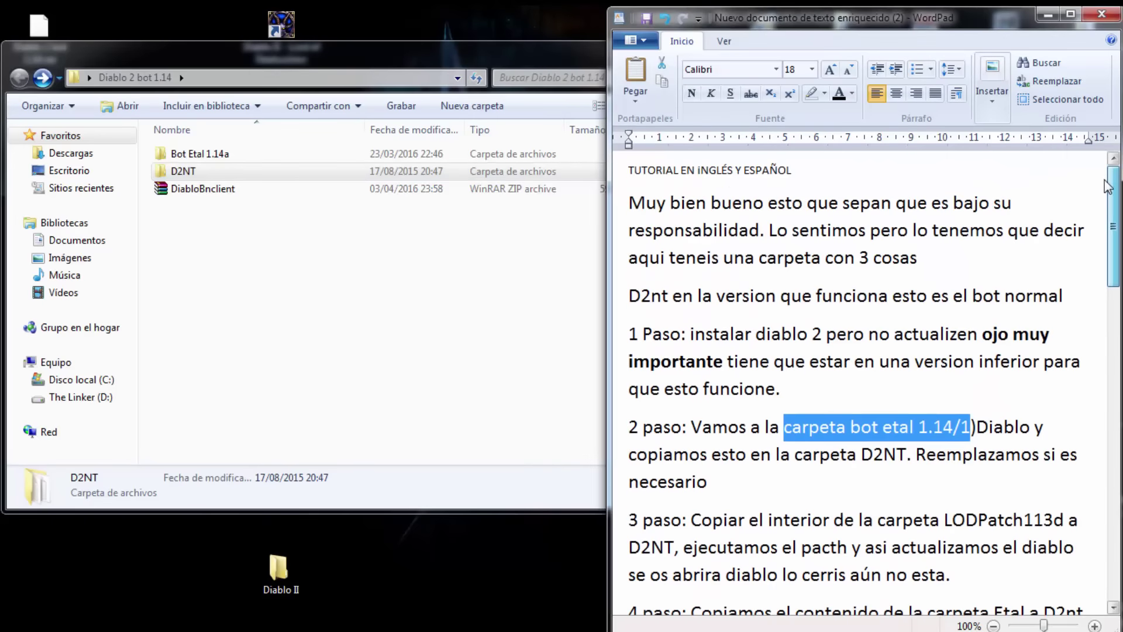
{"action": "left_click", "coordinate": [219, 173]}
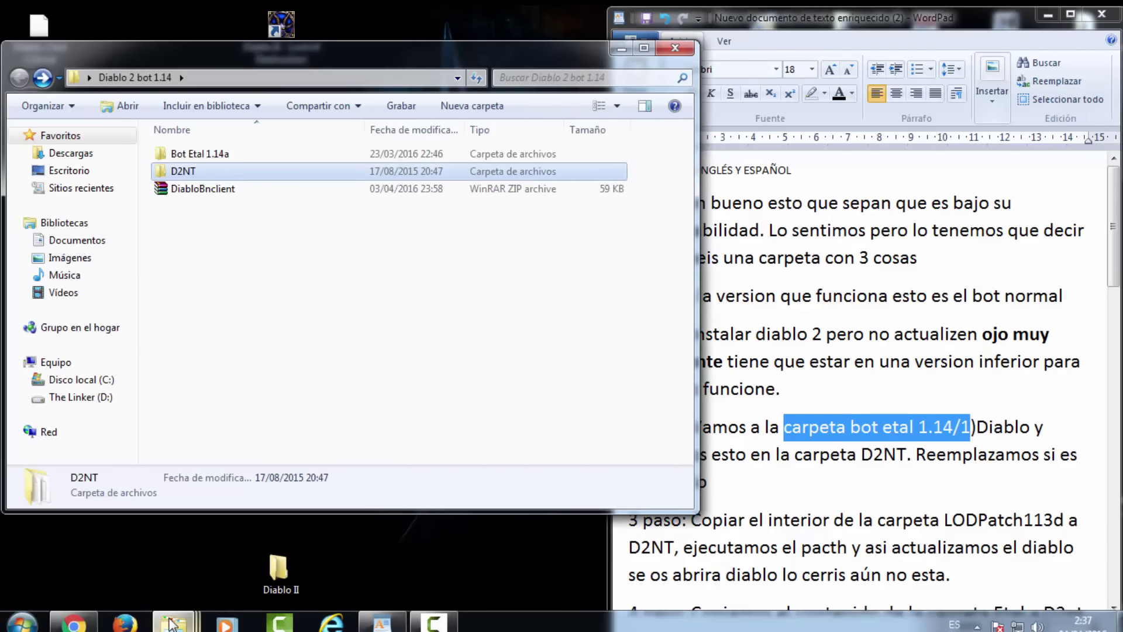
Step: Switch to the Para DJ folder, open its D2NT folder and look through the files
{"action": "left_click", "coordinate": [173, 621]}
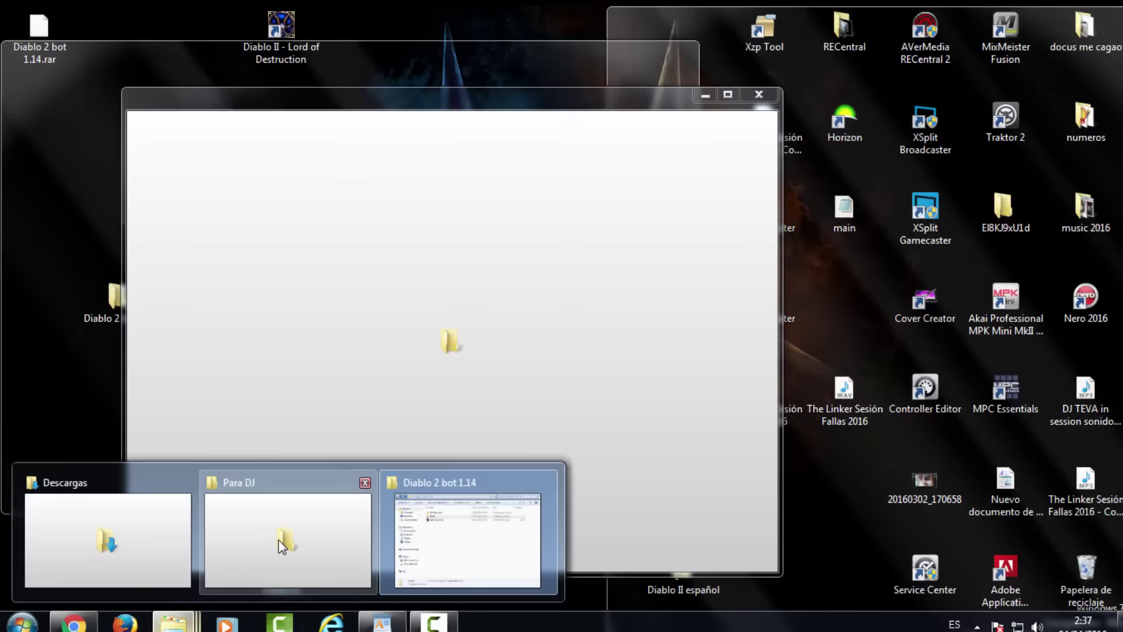
{"action": "left_click", "coordinate": [281, 491]}
{"action": "double_click", "coordinate": [303, 247]}
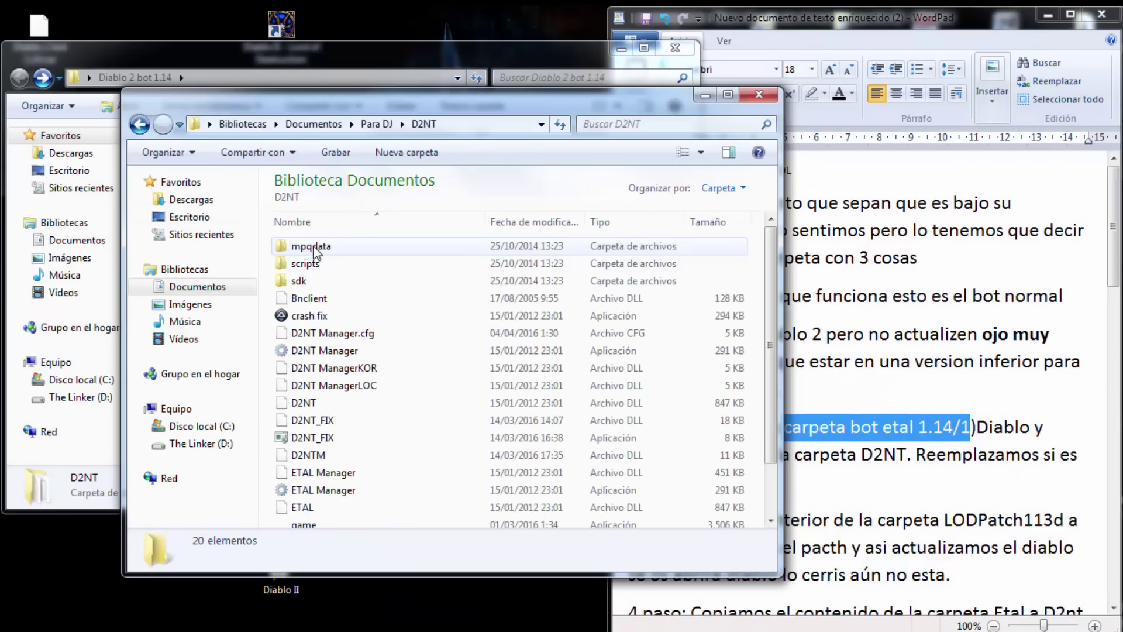
{"action": "scroll", "coordinate": [399, 280], "scroll_direction": "down", "scroll_amount": 1}
{"action": "scroll", "coordinate": [392, 292], "scroll_direction": "up", "scroll_amount": 1}
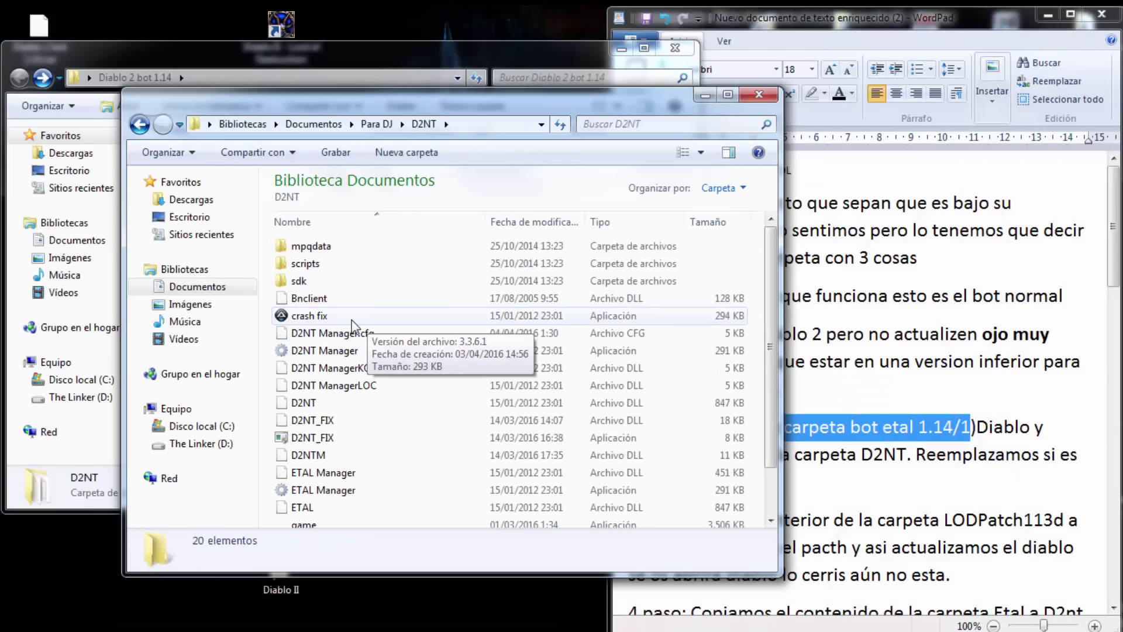
{"action": "scroll", "coordinate": [398, 316], "scroll_direction": "down", "scroll_amount": 1}
{"action": "scroll", "coordinate": [404, 339], "scroll_direction": "up", "scroll_amount": 1}
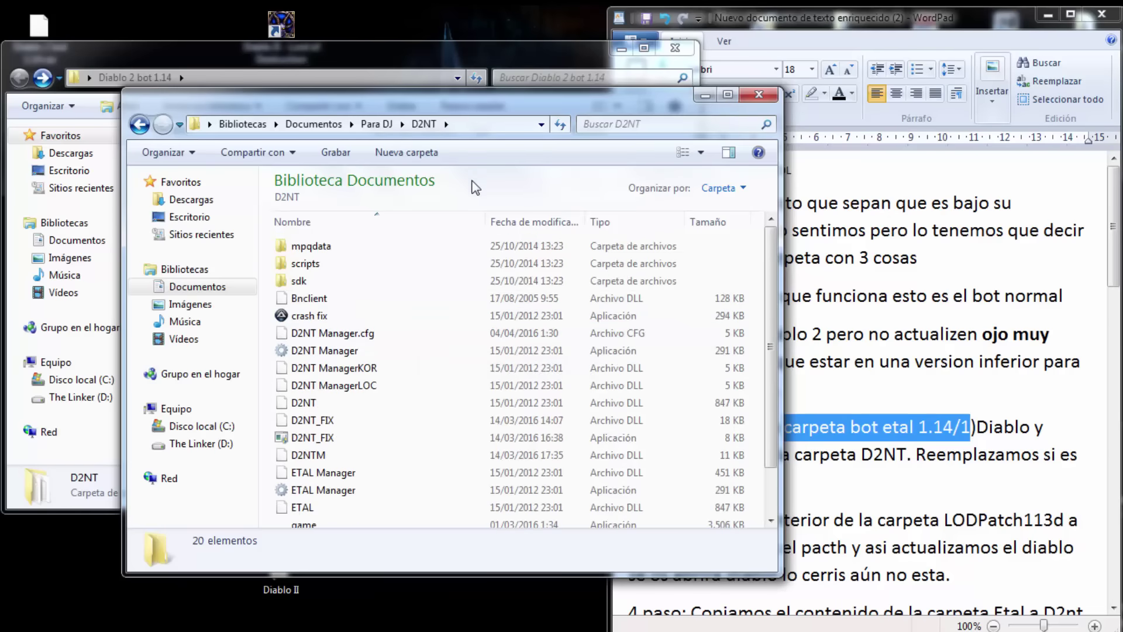
Step: Read through the document's Spanish steps 2 to 6, down to running D2NT FIX as administrator
{"action": "left_click", "coordinate": [1080, 245]}
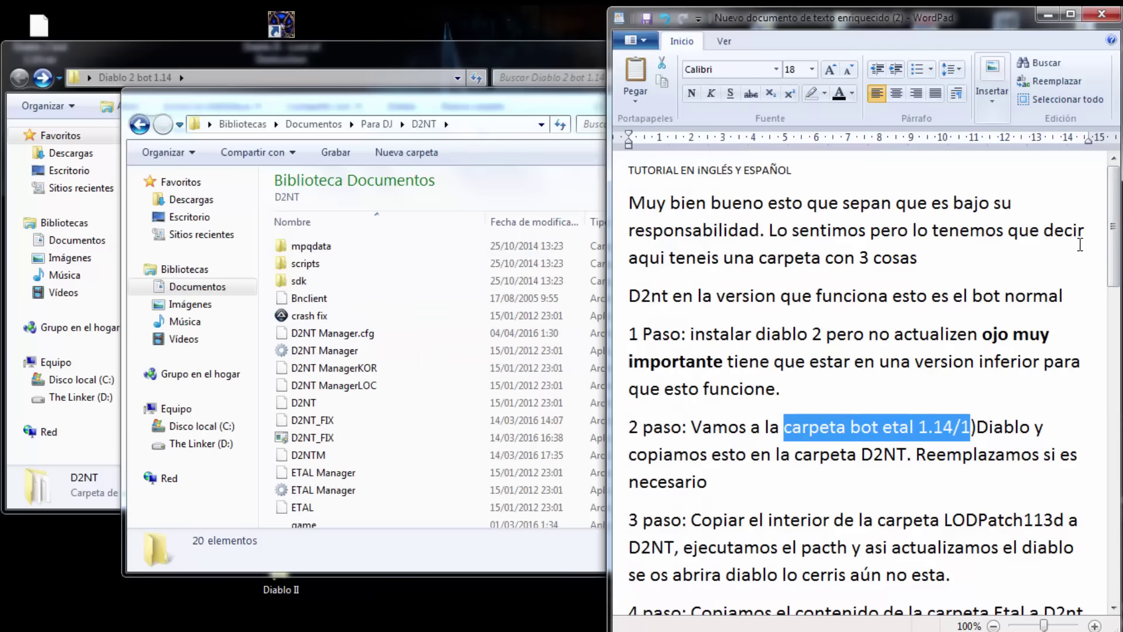
{"action": "scroll", "coordinate": [874, 317], "scroll_direction": "down", "scroll_amount": 3}
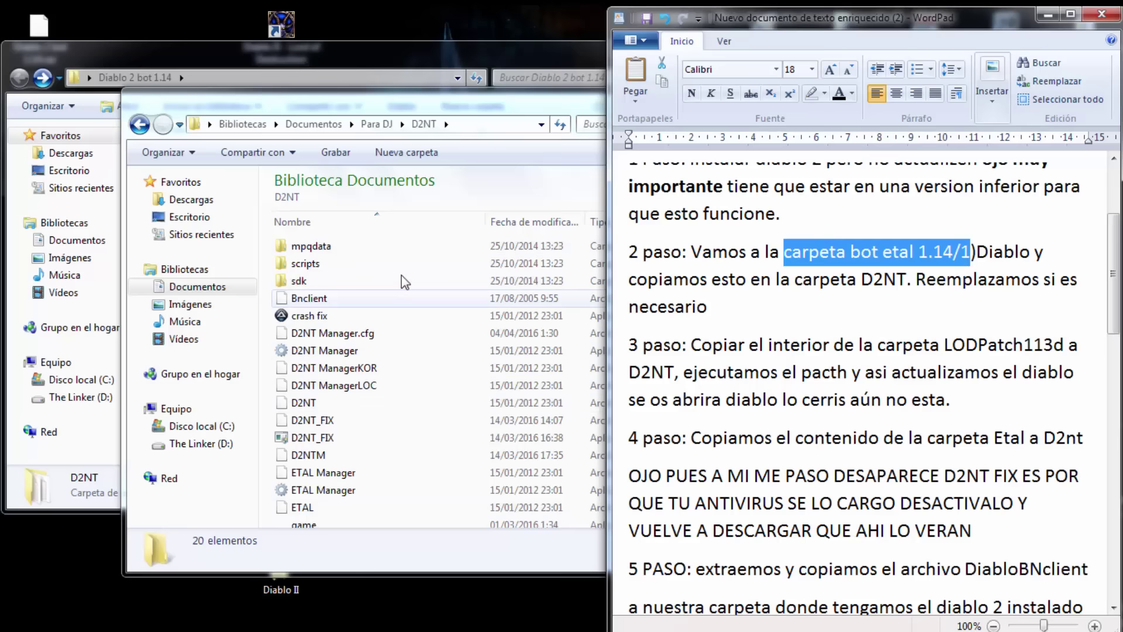
{"action": "scroll", "coordinate": [963, 331], "scroll_direction": "down", "scroll_amount": 2}
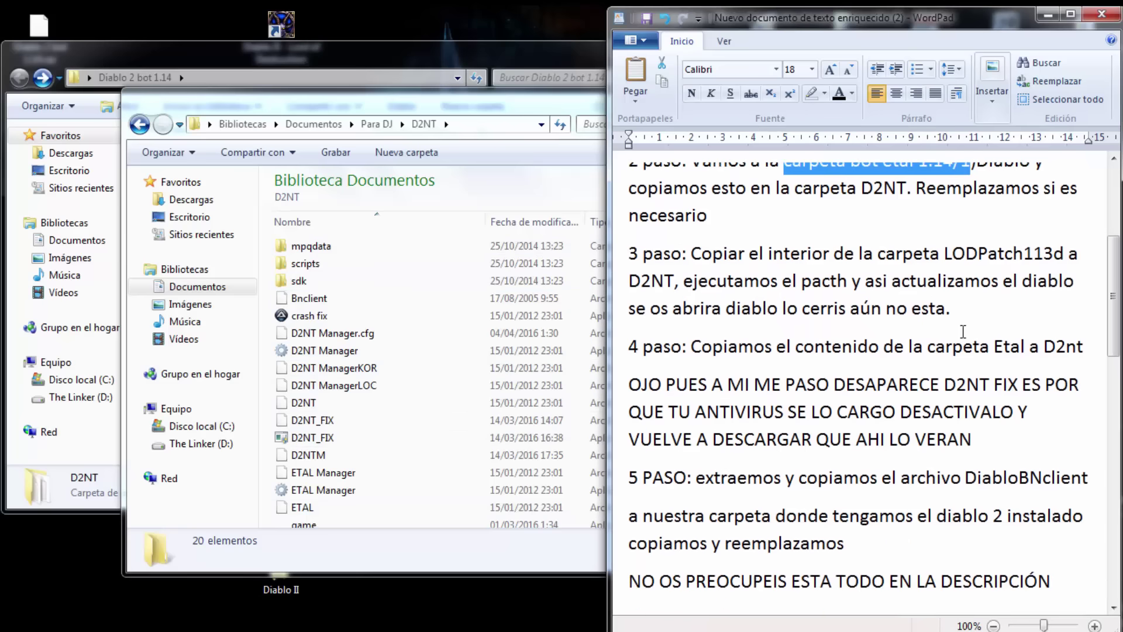
{"action": "scroll", "coordinate": [368, 450], "scroll_direction": "down", "scroll_amount": 2}
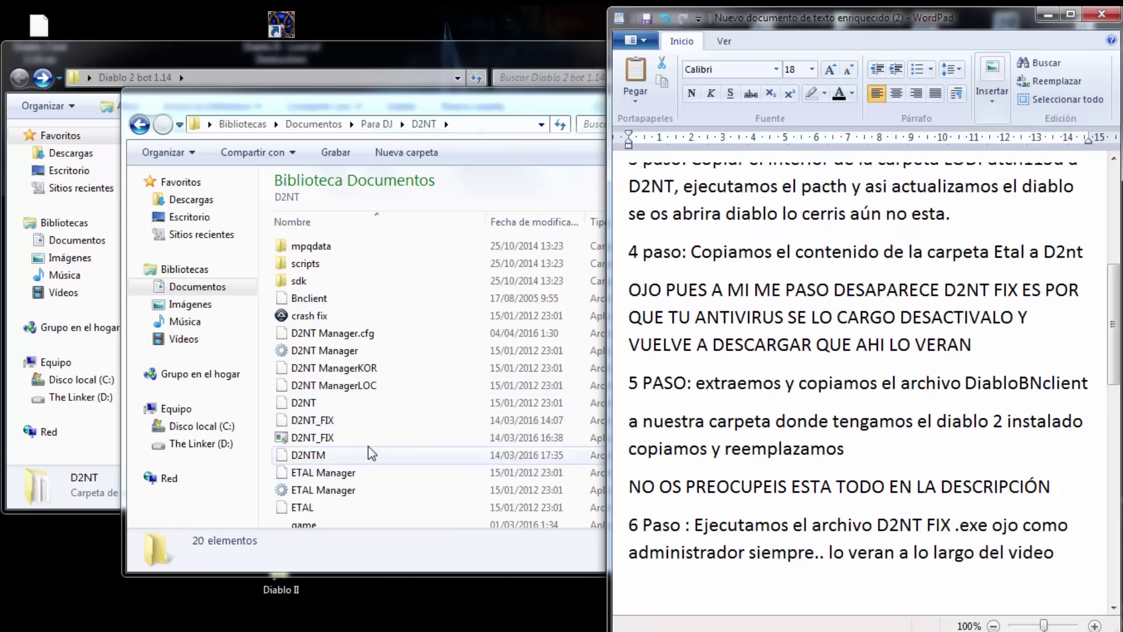
Step: Check the run-as-administrator setting in the D2NT_FIX application's compatibility properties and accept the dialog
{"action": "left_click", "coordinate": [368, 444]}
{"action": "scroll", "coordinate": [368, 442], "scroll_direction": "down", "scroll_amount": 1}
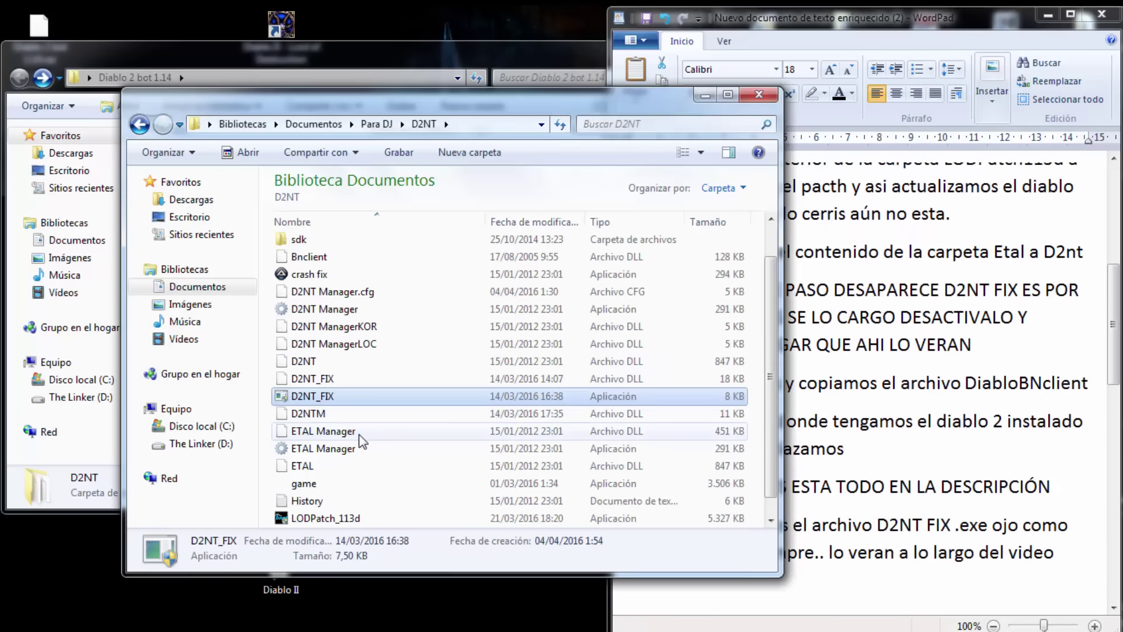
{"action": "right_click", "coordinate": [325, 403]}
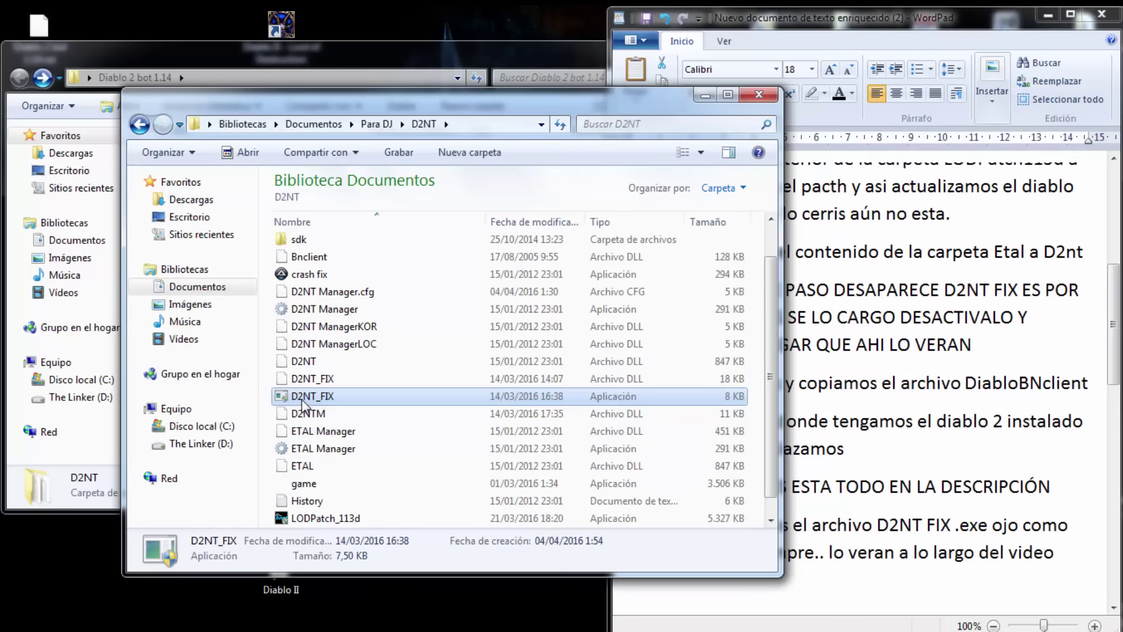
{"action": "left_click", "coordinate": [290, 402]}
{"action": "right_click", "coordinate": [319, 413]}
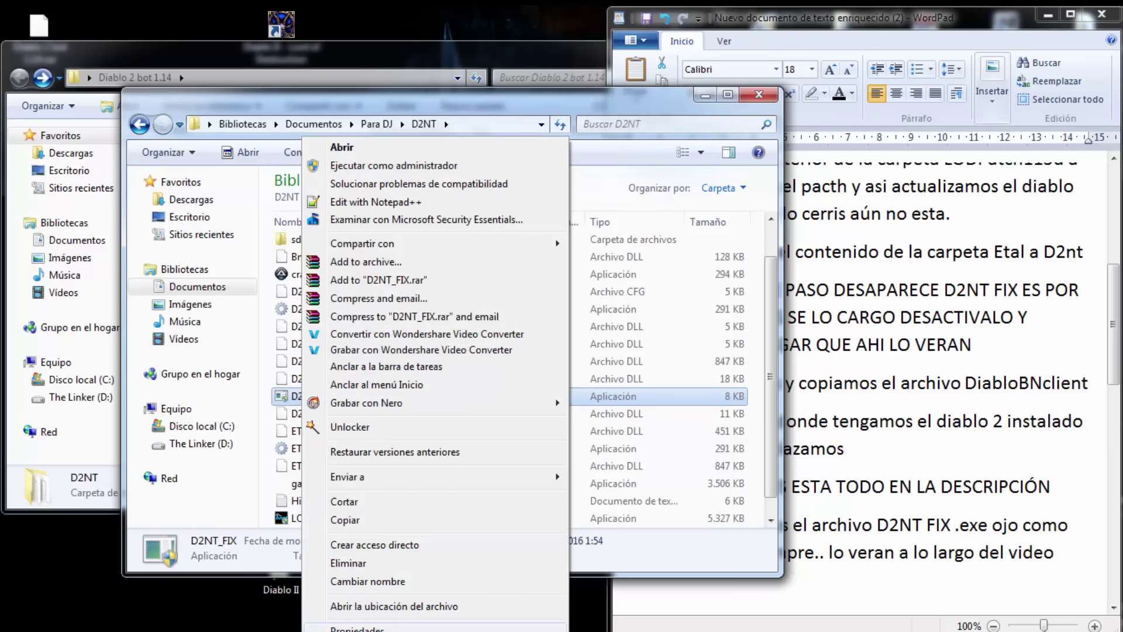
{"action": "left_click", "coordinate": [352, 624]}
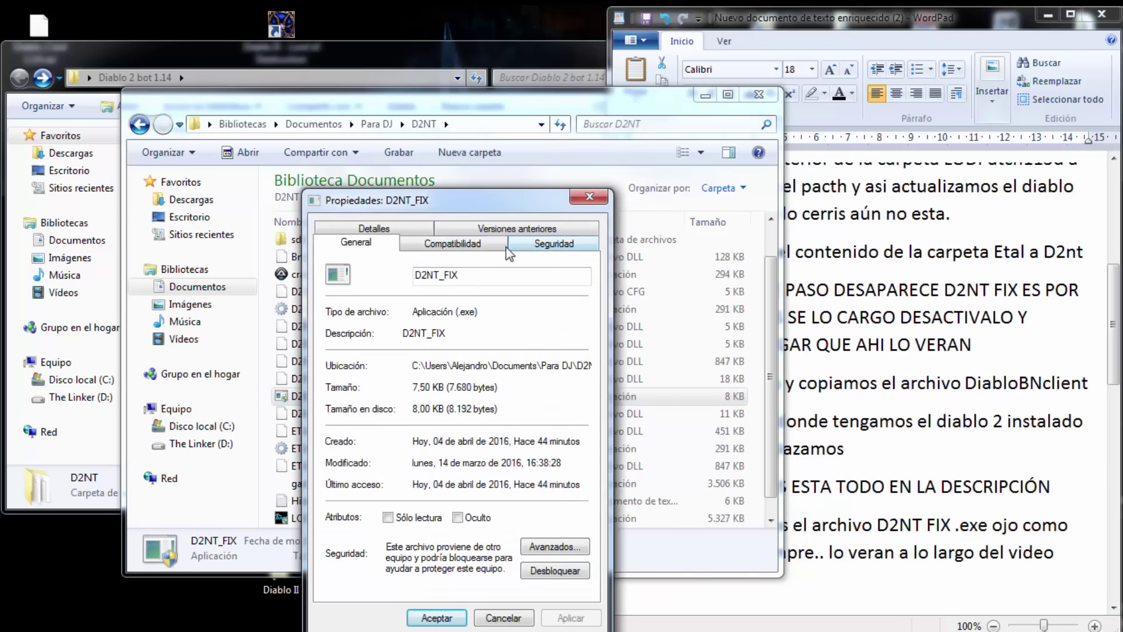
{"action": "left_click", "coordinate": [467, 246]}
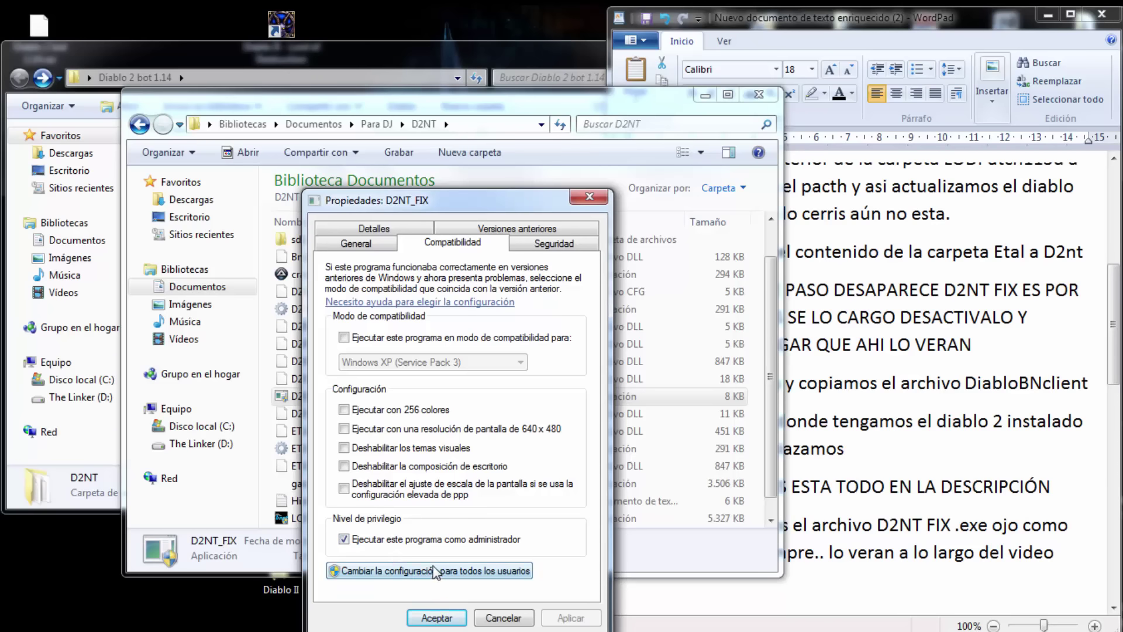
{"action": "left_click", "coordinate": [435, 619]}
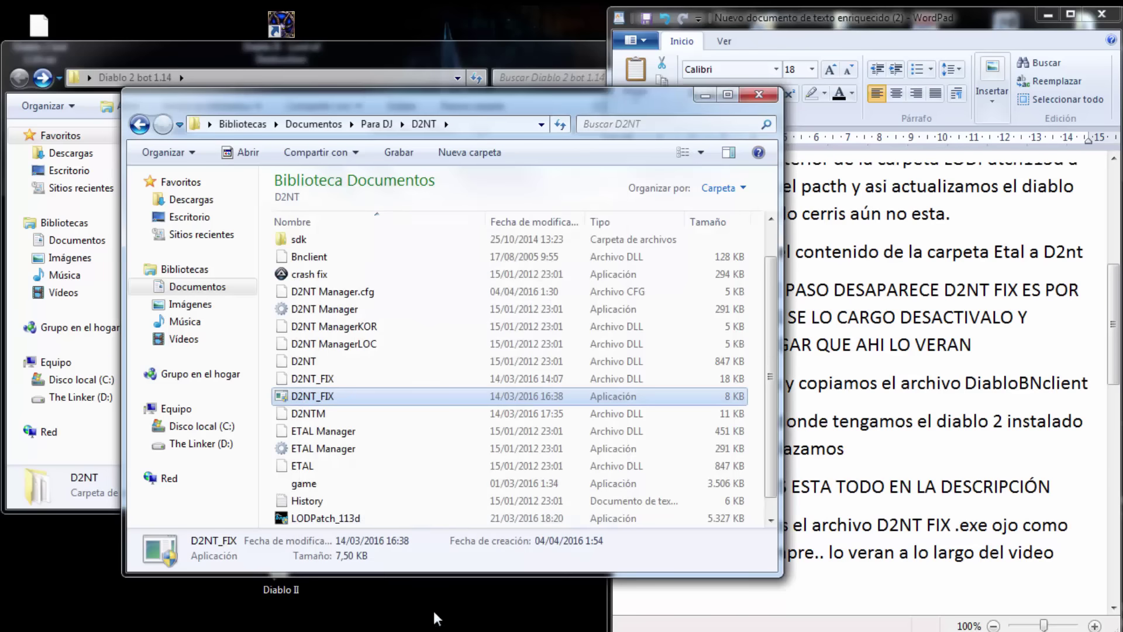
Step: Launch D2NT_FIX as administrator and run the soso profile, entering the account password
{"action": "right_click", "coordinate": [328, 403]}
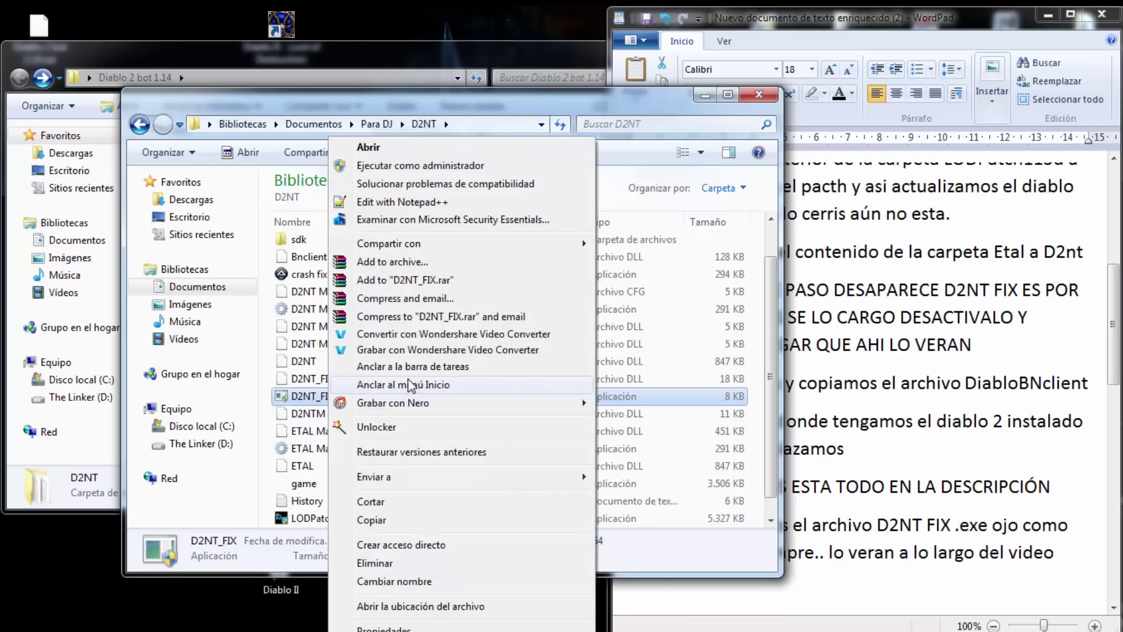
{"action": "left_click", "coordinate": [403, 166]}
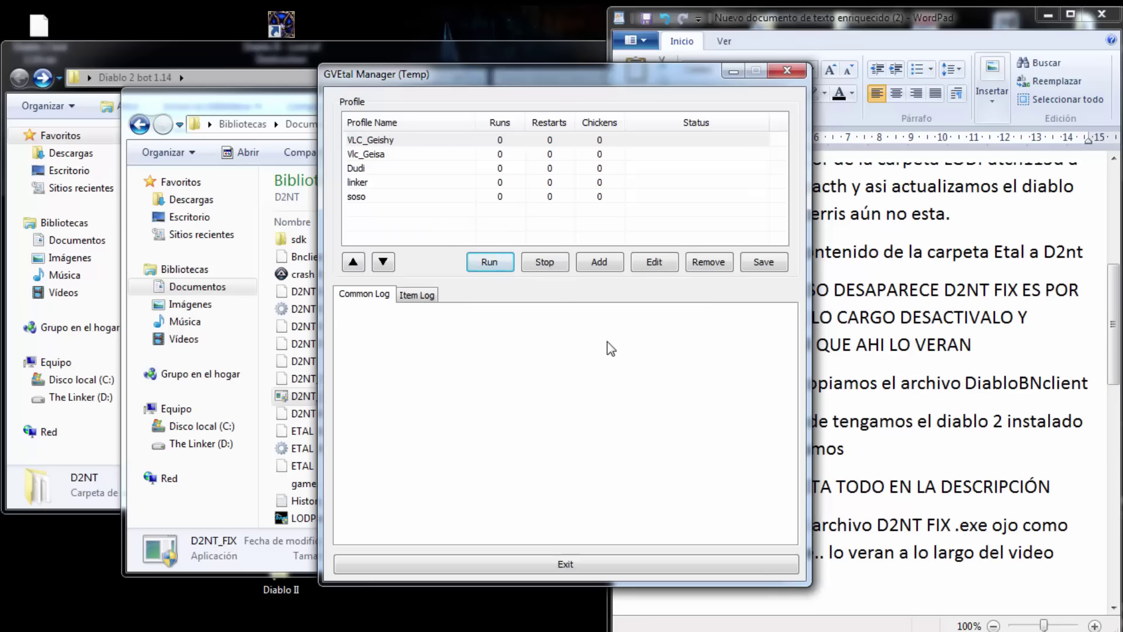
{"action": "left_click", "coordinate": [377, 199]}
{"action": "left_click", "coordinate": [490, 262]}
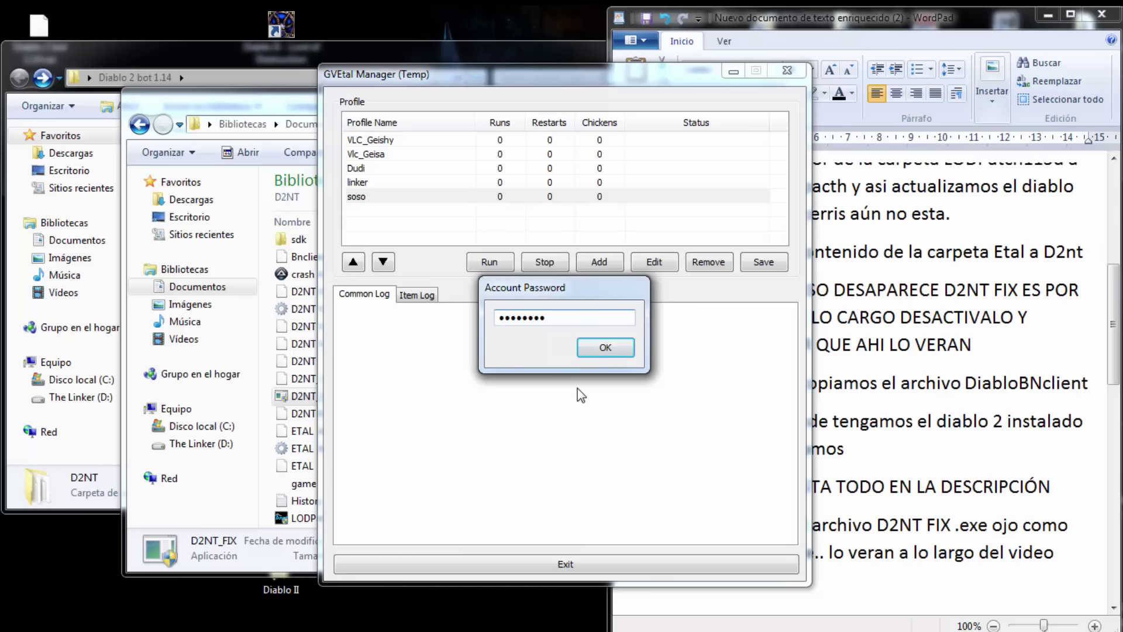
{"action": "key", "text": "Return"}
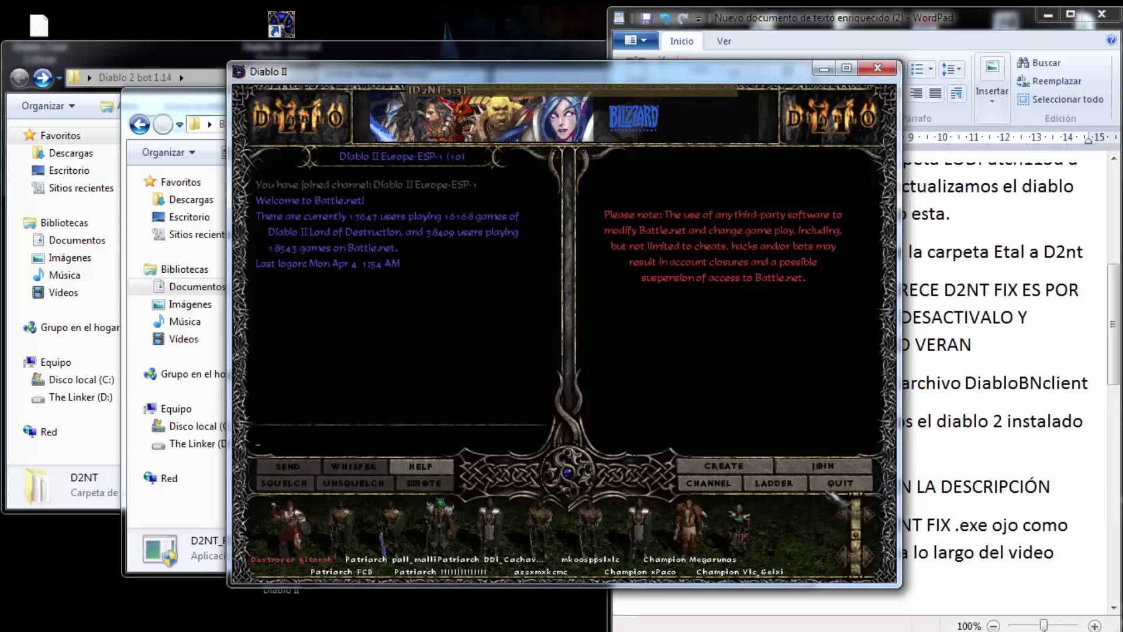
Step: Close the Diablo II game and stop the soso profile in GVEtal Manager
{"action": "left_click", "coordinate": [876, 69]}
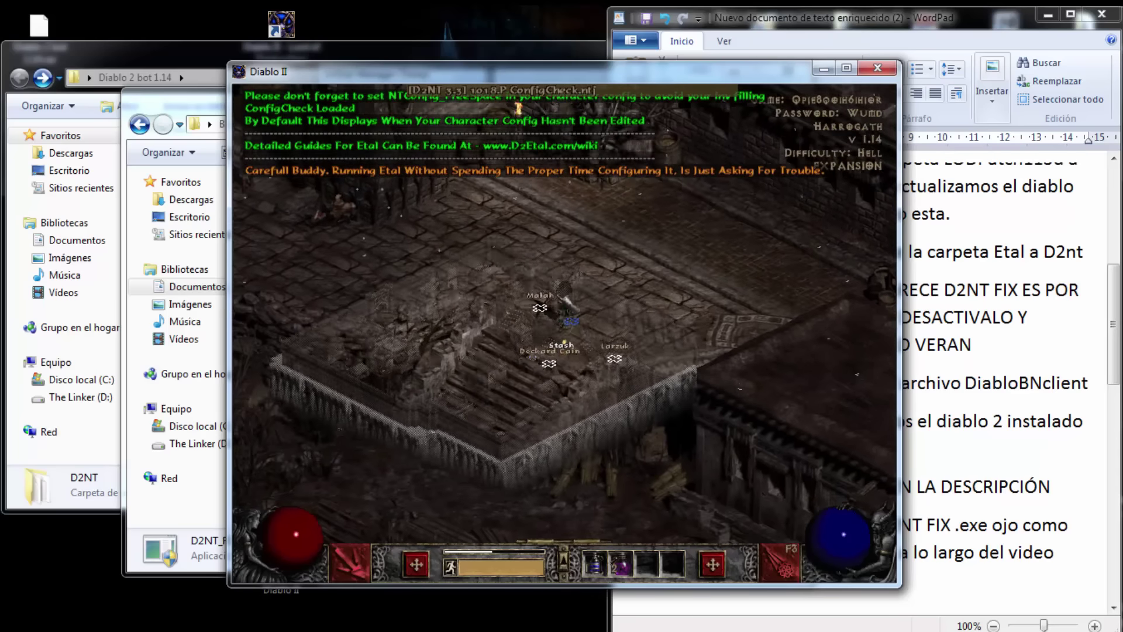
{"action": "left_click", "coordinate": [879, 68]}
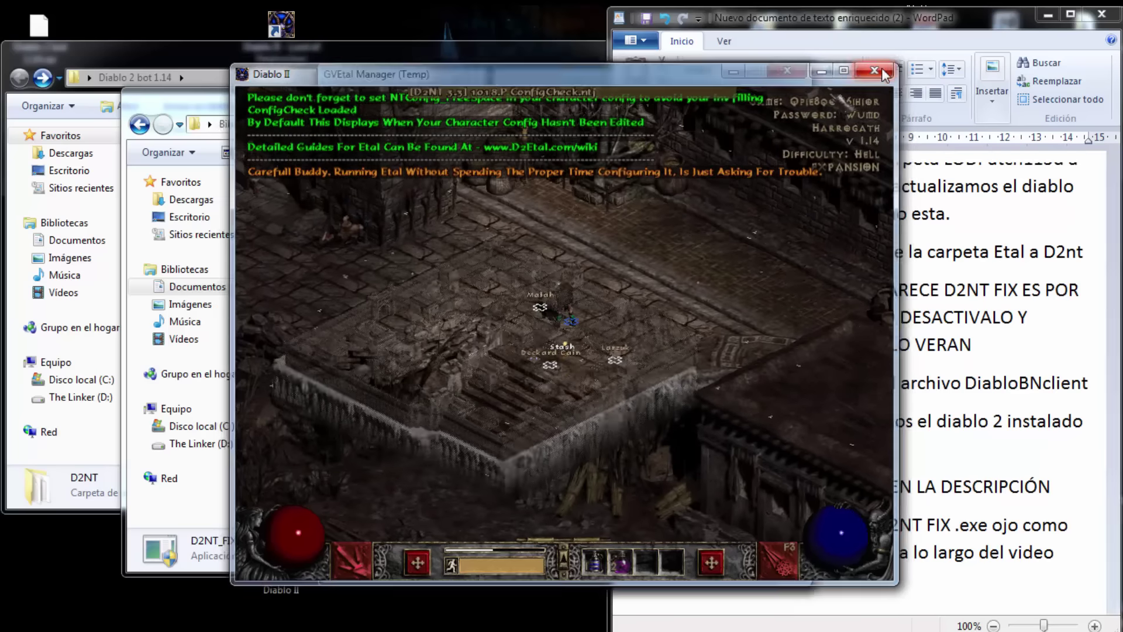
{"action": "left_click", "coordinate": [549, 264]}
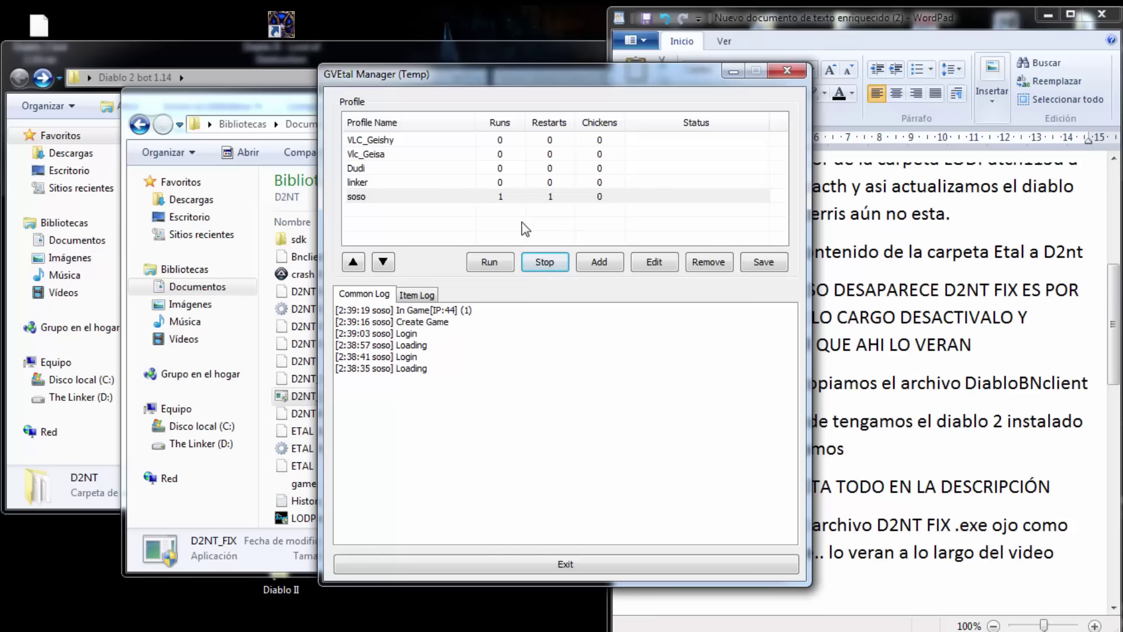
Step: Add and save a profile named hhh with the auto-detected game path, No Sound turned off, the account name filled in and the Europe server
{"action": "left_click", "coordinate": [599, 262]}
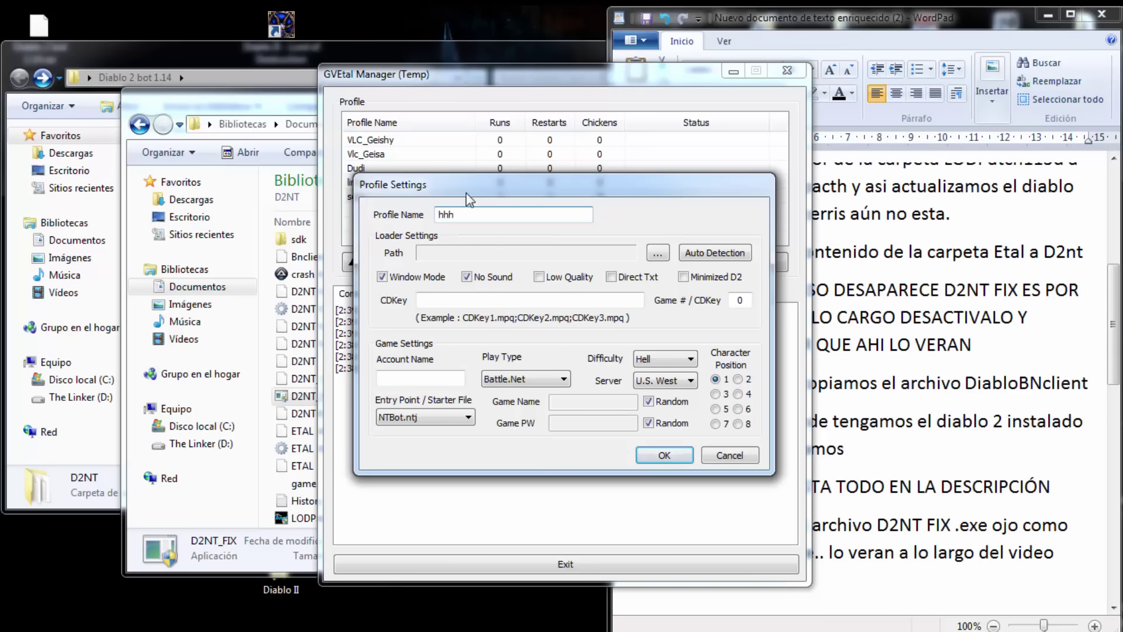
{"action": "left_click", "coordinate": [712, 254]}
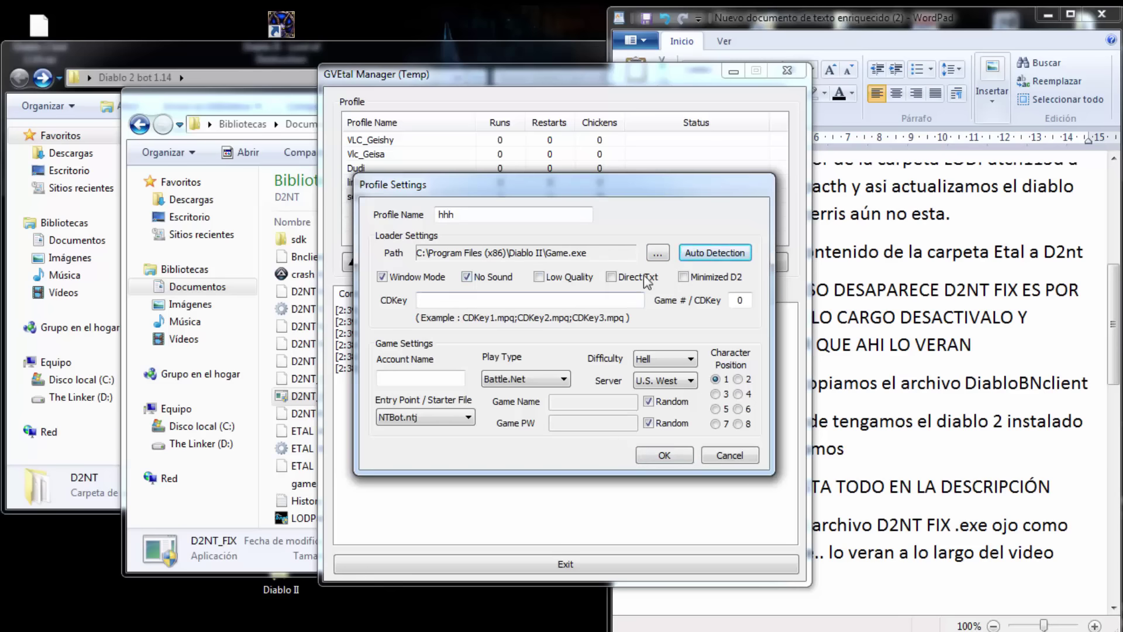
{"action": "left_click", "coordinate": [466, 277]}
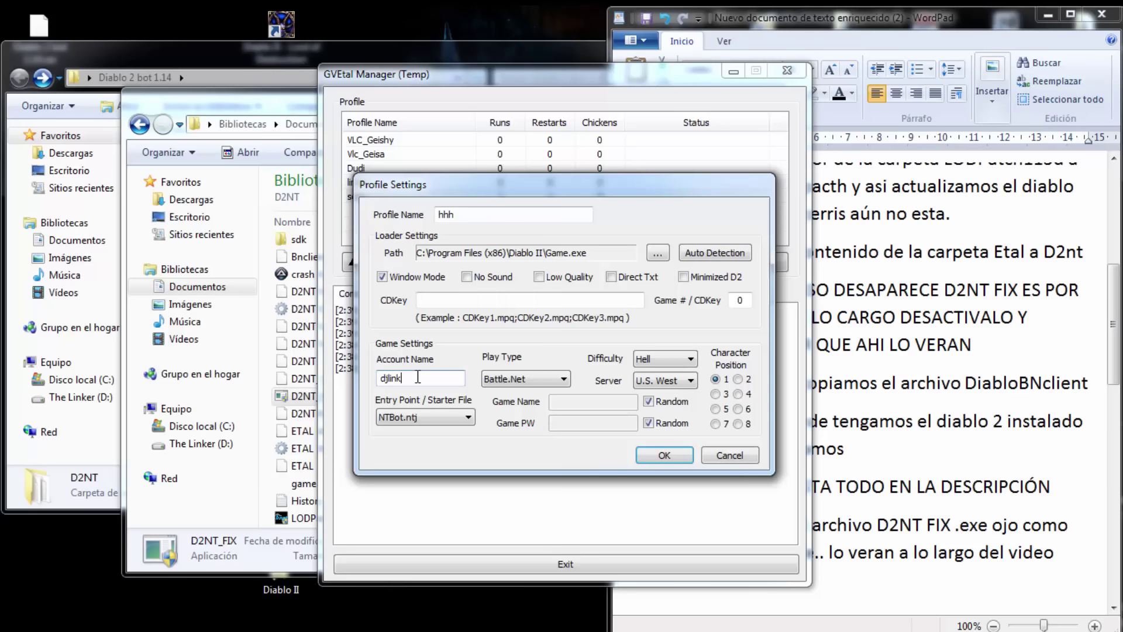
{"action": "left_click", "coordinate": [644, 386]}
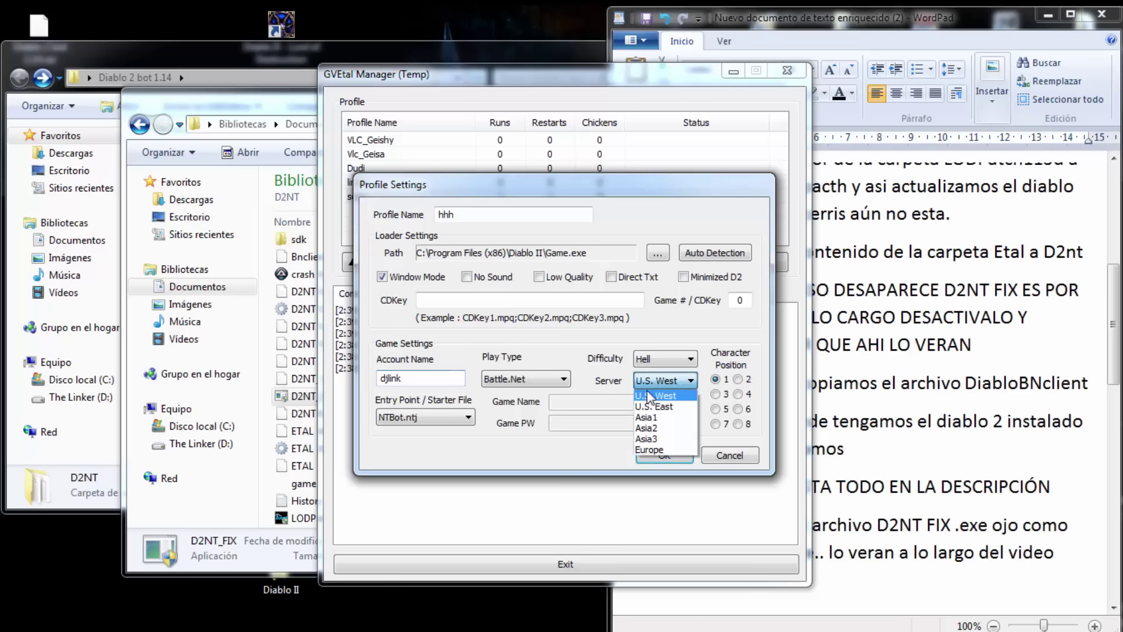
{"action": "left_click", "coordinate": [643, 454]}
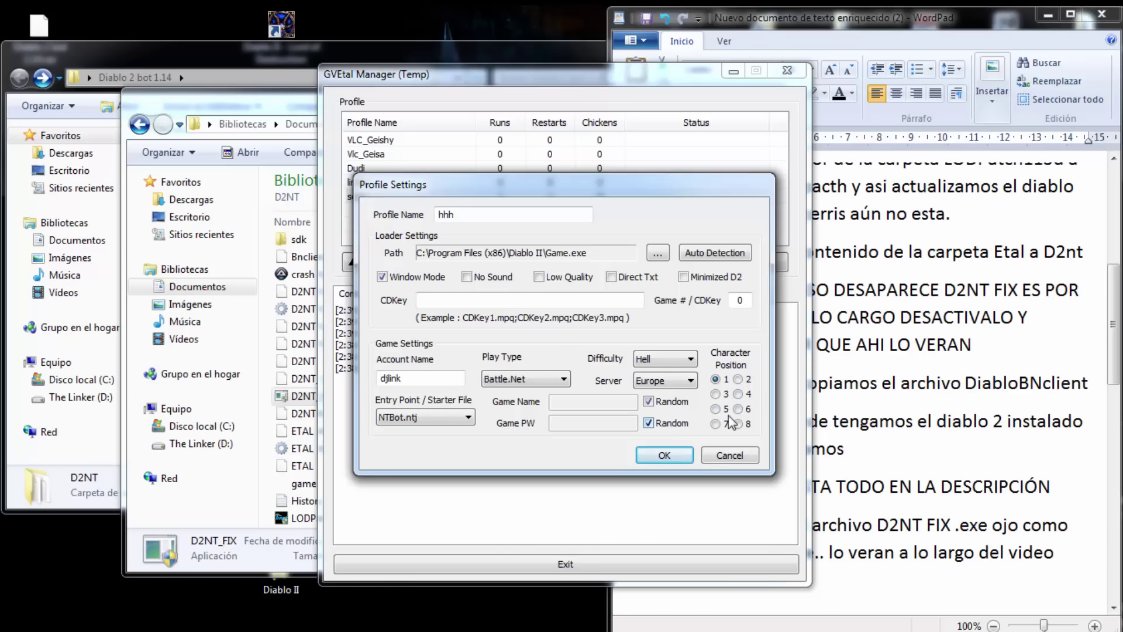
{"action": "left_click", "coordinate": [667, 454]}
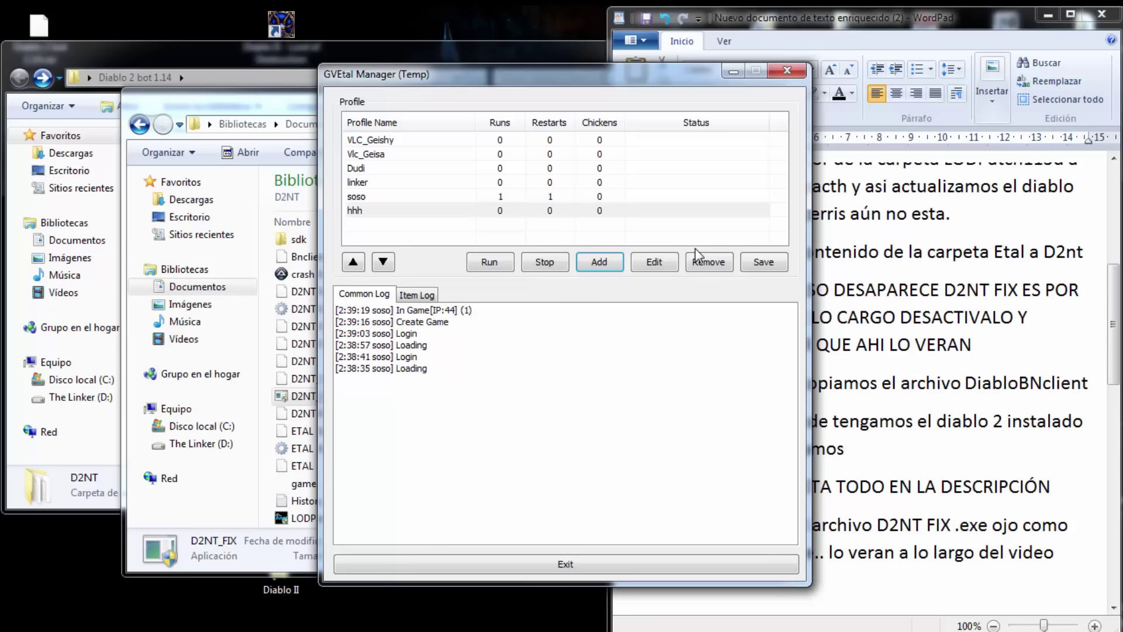
{"action": "left_click", "coordinate": [783, 264]}
Step: Edit the hhh profile to use character position 2 and accept the profile settings
{"action": "left_click", "coordinate": [639, 268]}
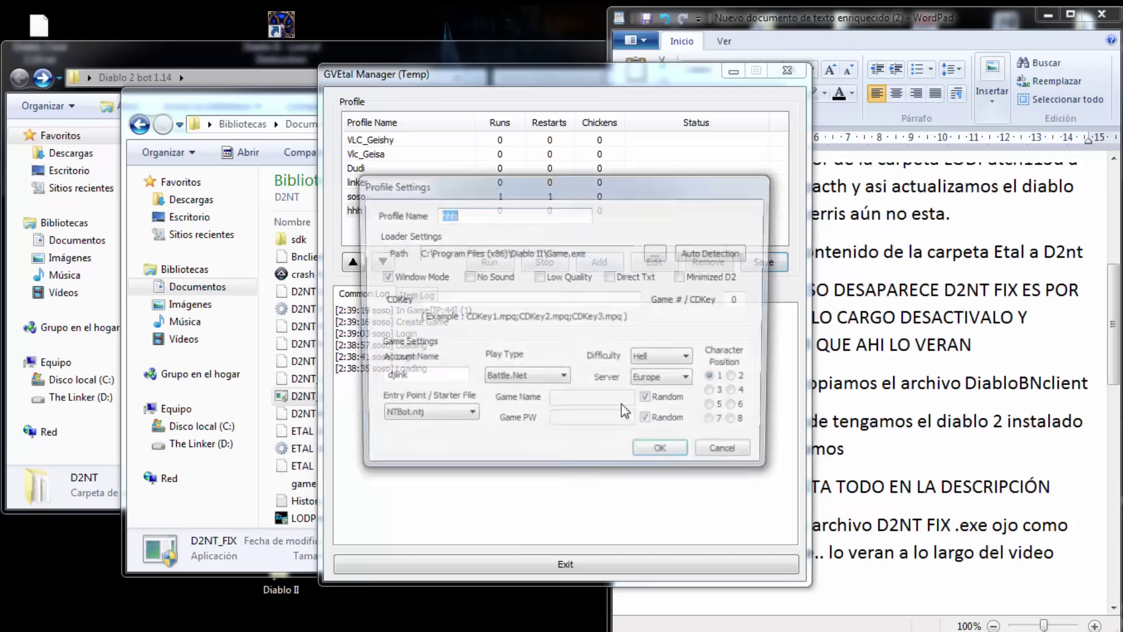
{"action": "left_click", "coordinate": [739, 379]}
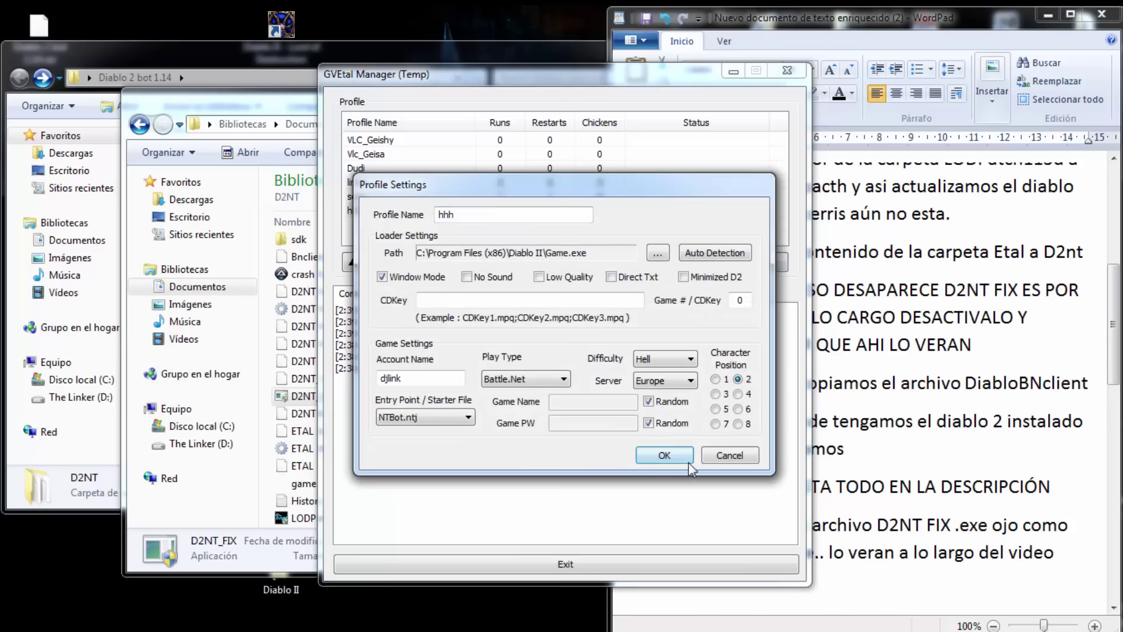
{"action": "left_click", "coordinate": [665, 455]}
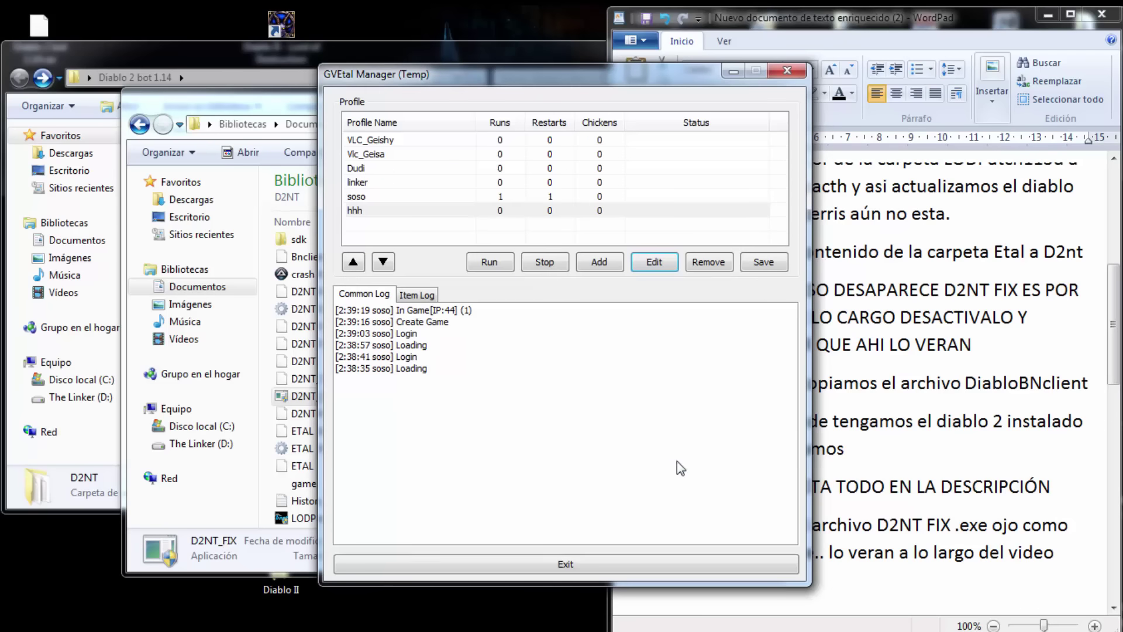
Step: Run the hhh profile, entering the account password, and bring the Diablo II game window to the front
{"action": "left_click", "coordinate": [494, 259]}
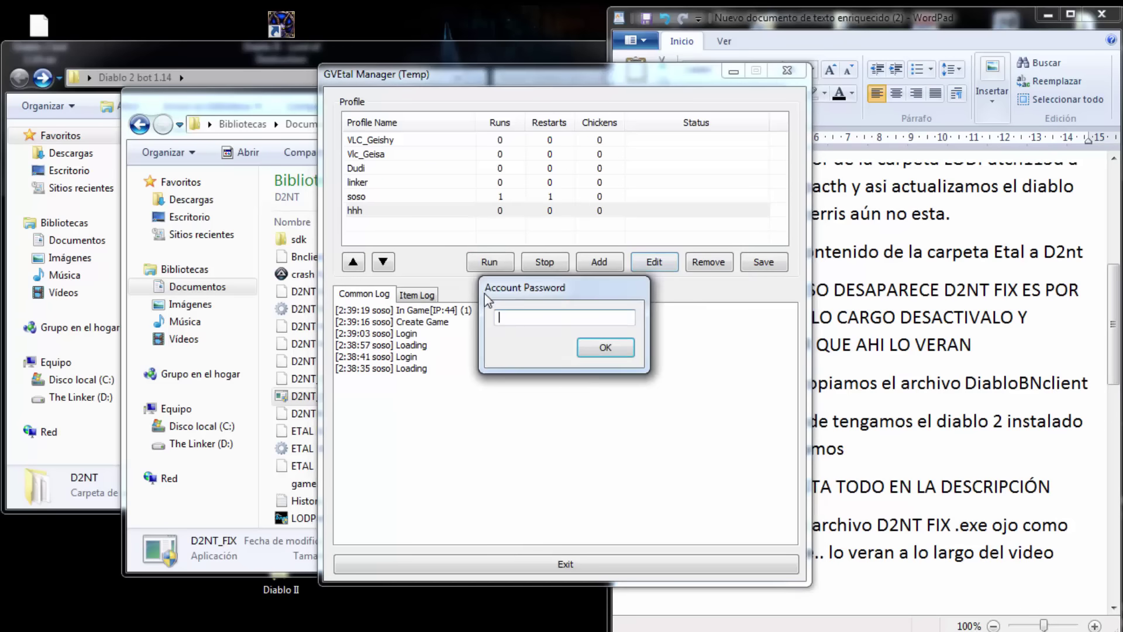
{"action": "left_click", "coordinate": [585, 350]}
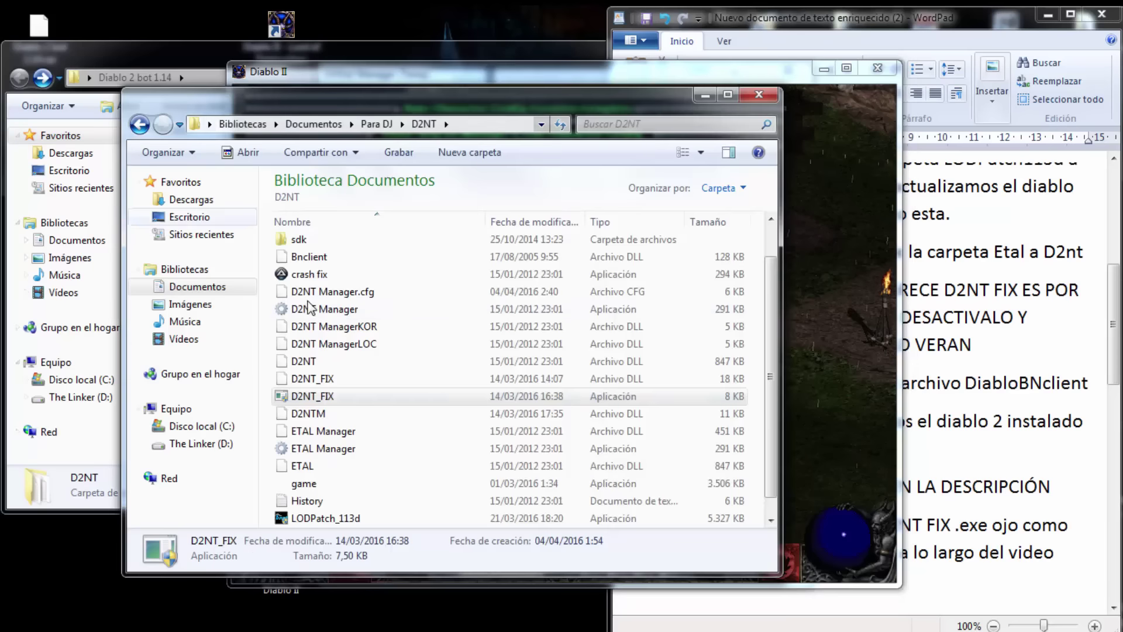
{"action": "left_click", "coordinate": [210, 108]}
{"action": "left_click", "coordinate": [747, 78]}
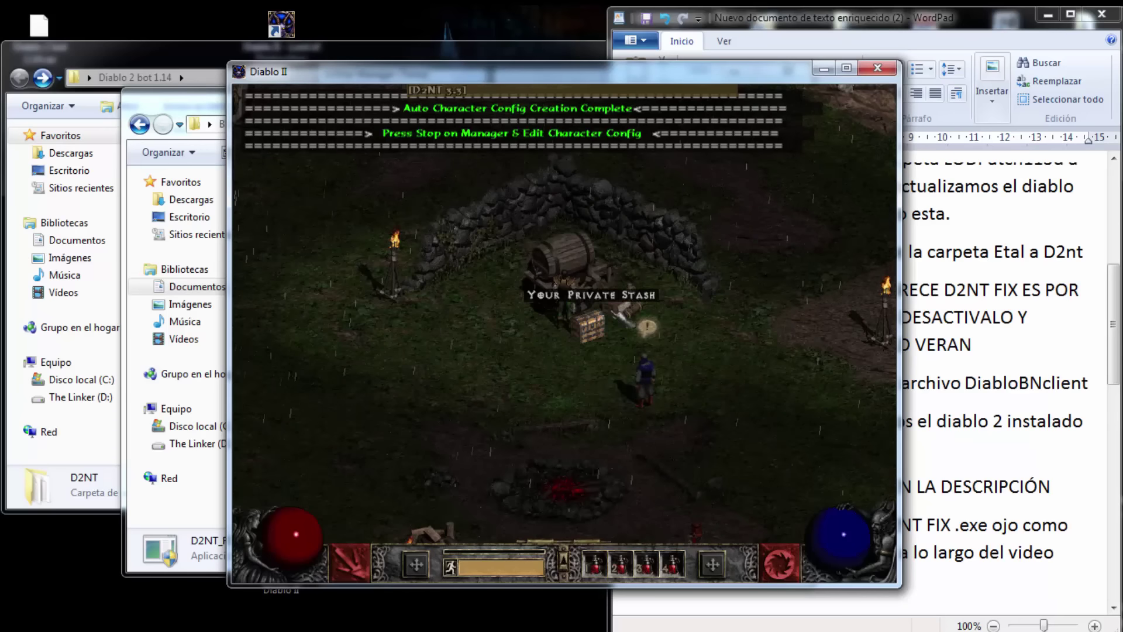
Step: Switch to the WordPad notes and review the Spanish and English installation steps
{"action": "left_click", "coordinate": [945, 24]}
{"action": "scroll", "coordinate": [909, 346], "scroll_direction": "up", "scroll_amount": 6}
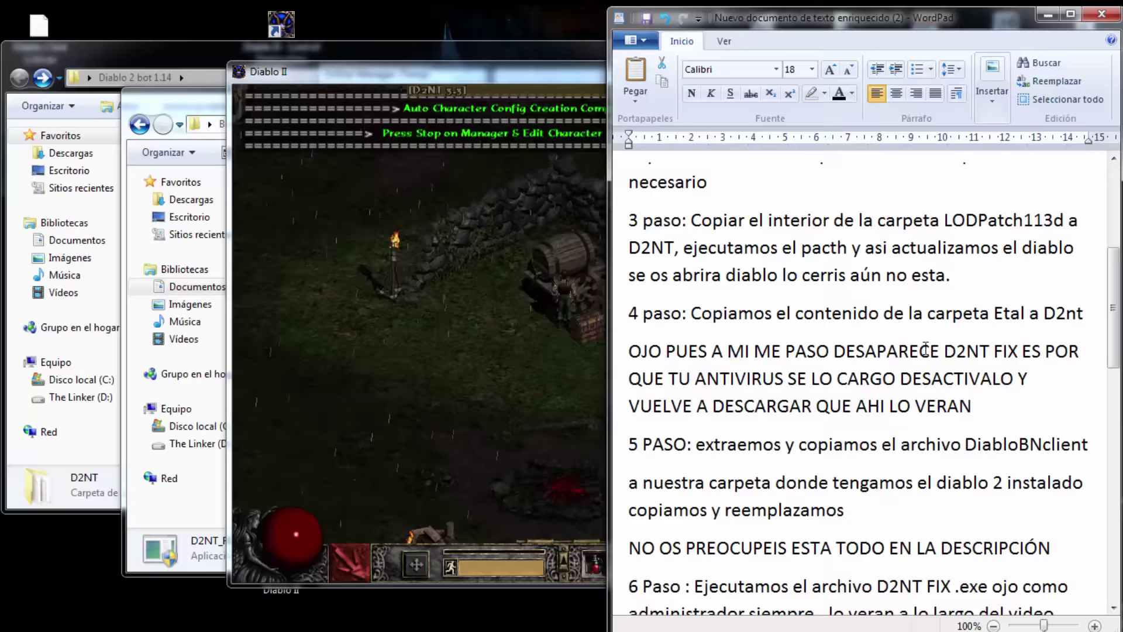
{"action": "scroll", "coordinate": [884, 320], "scroll_direction": "down", "scroll_amount": 15}
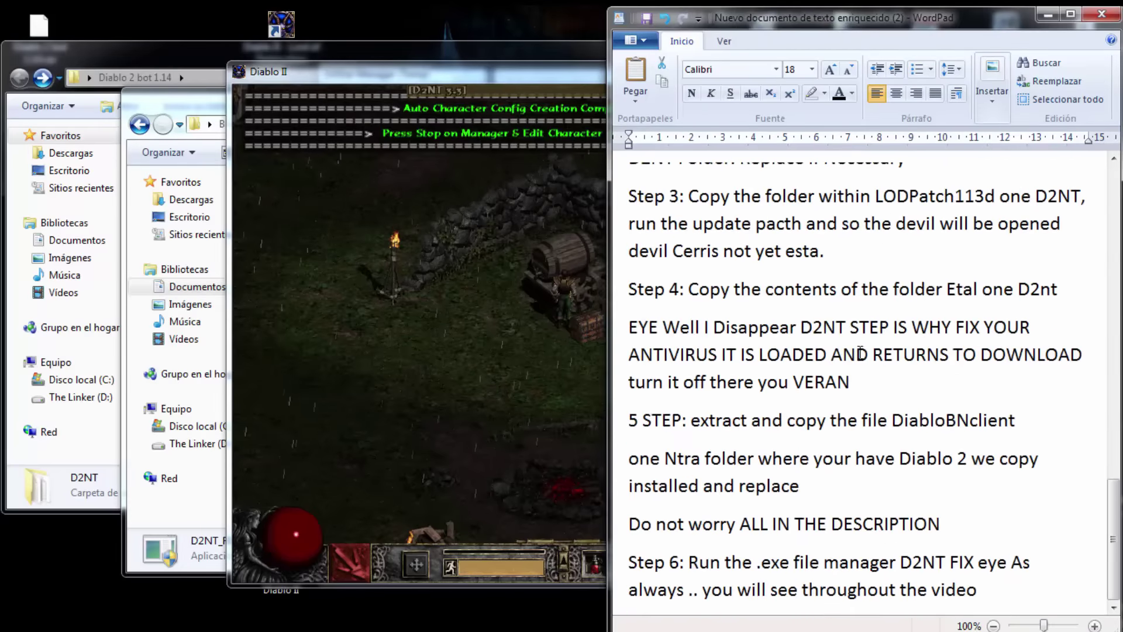
{"action": "scroll", "coordinate": [958, 433], "scroll_direction": "up", "scroll_amount": 15}
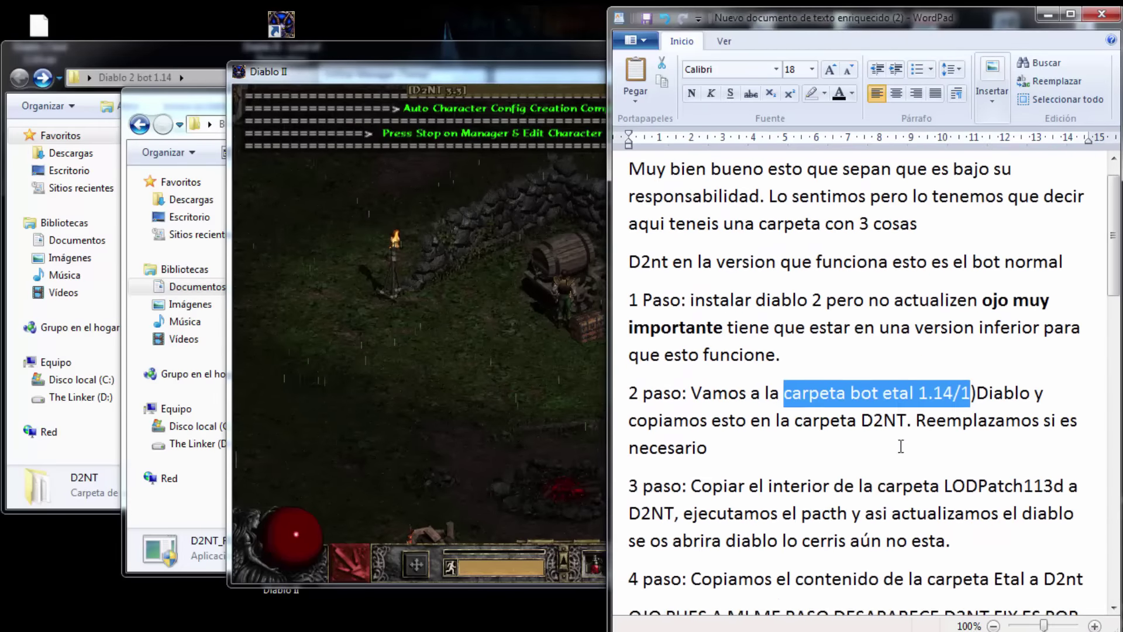